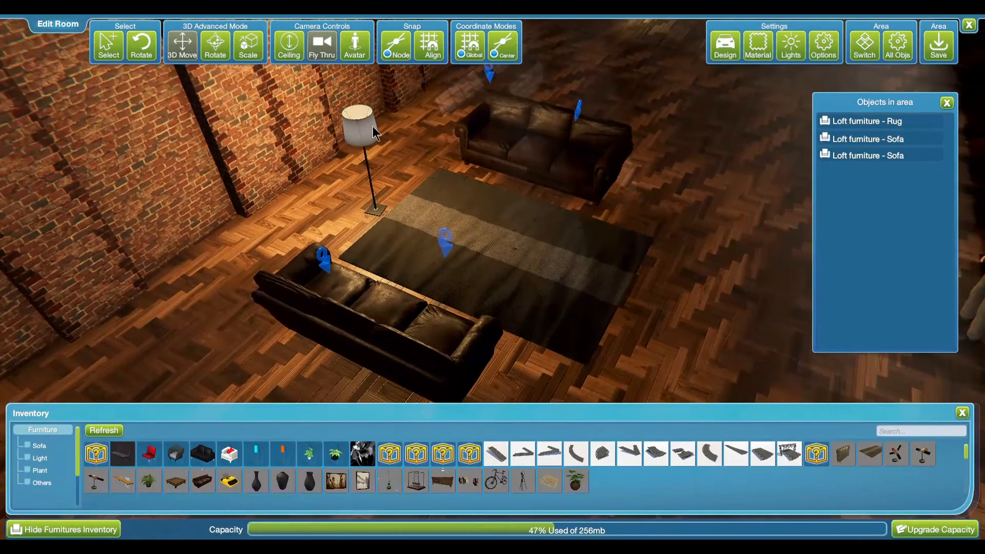
- Place the slatted wooden table from the inventory on the rug between the two sofas
click(177, 481)
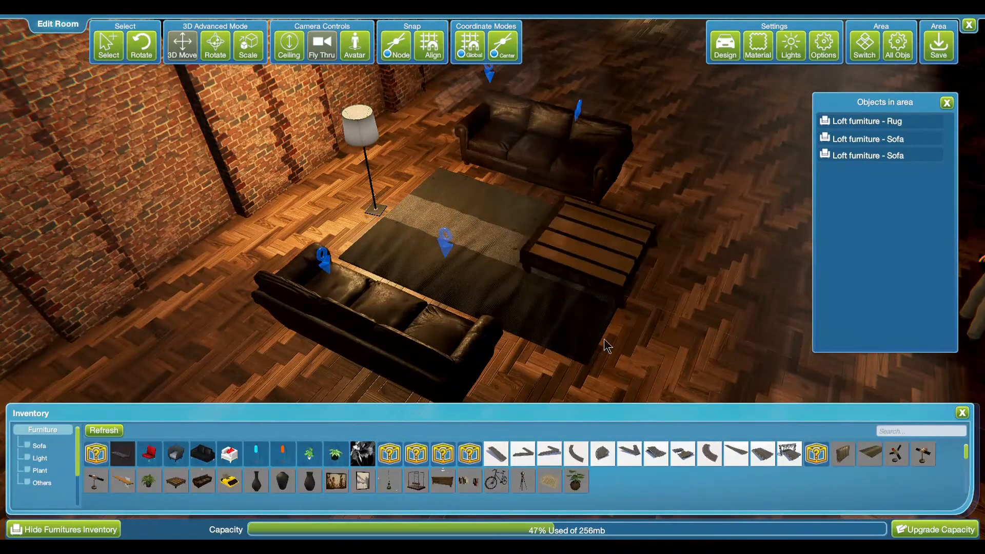
click(534, 334)
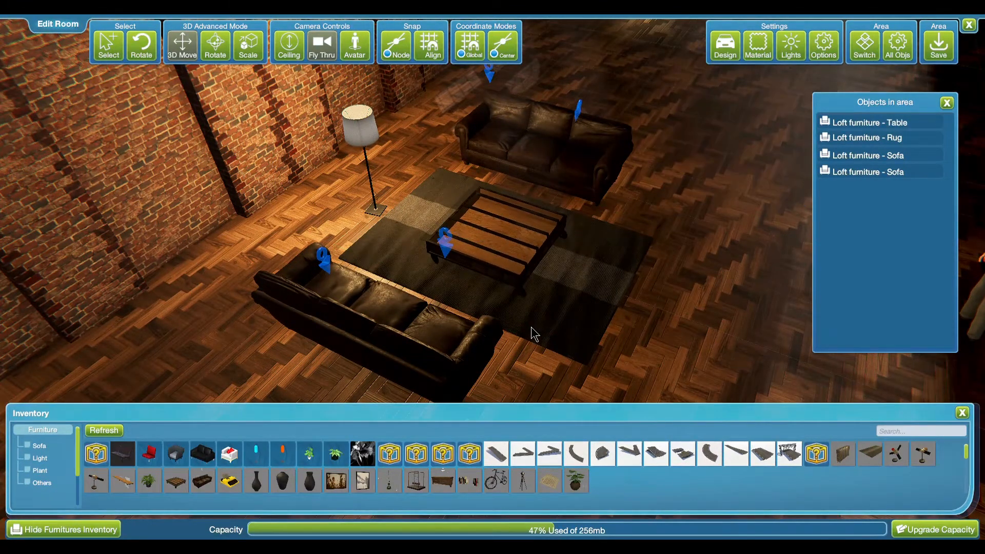
- Rotate the wooden table to 270 degrees around Y and move it to about X -0.15, Z 6.76
click(524, 274)
key(w)
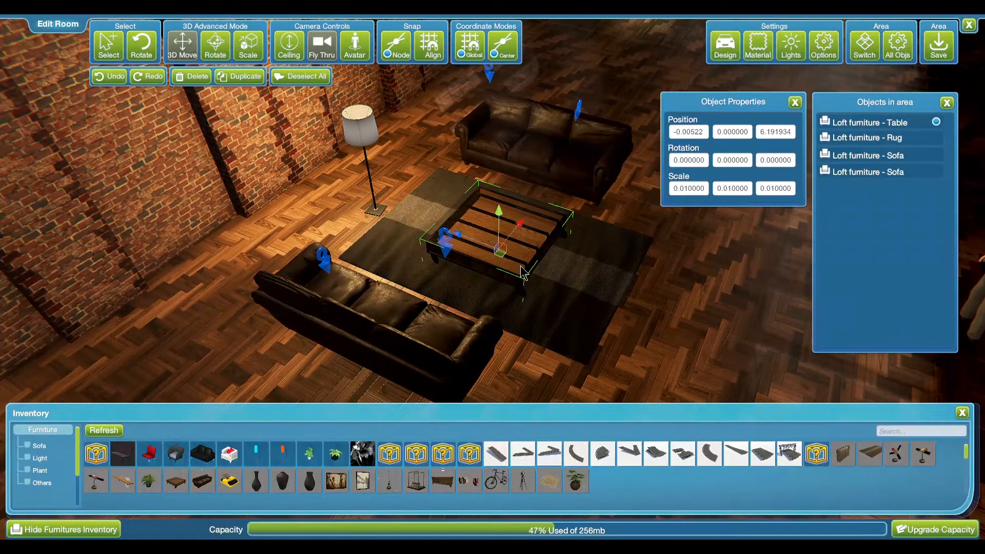
key(e)
drag(521, 272, 602, 300)
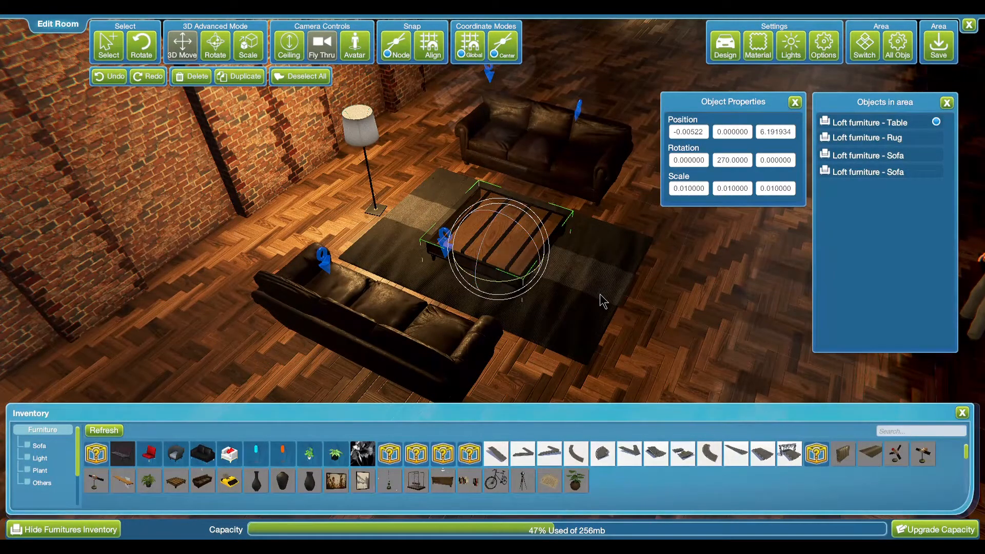
key(w)
drag(504, 263, 445, 310)
- Place the bicycle from the inventory against the brick wall beside the tall windows
right_drag(492, 313, 422, 306)
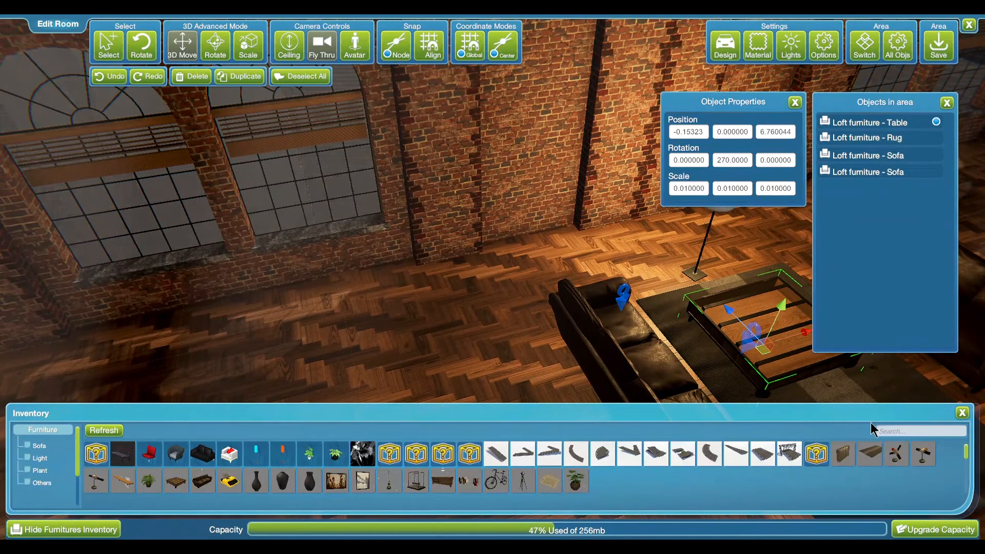
drag(496, 484, 430, 366)
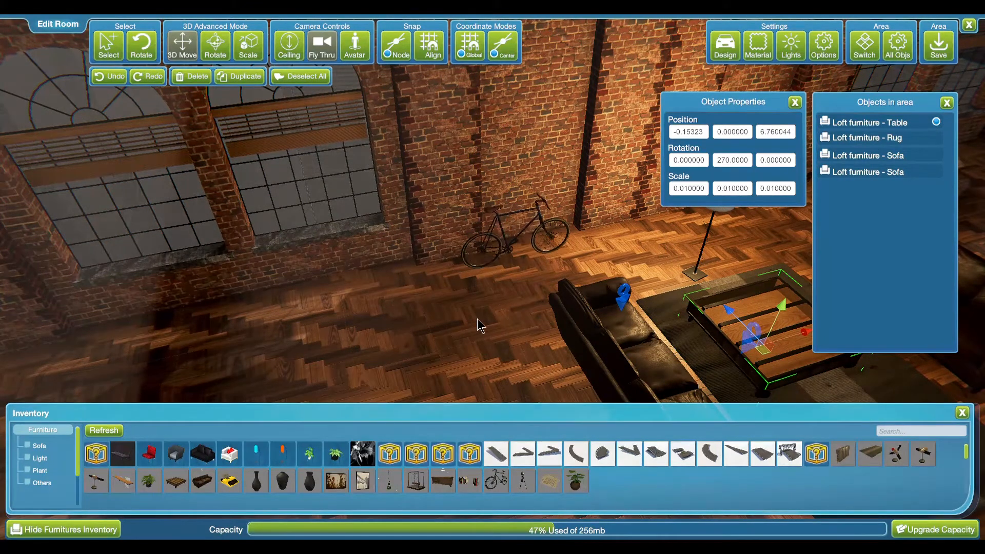
click(493, 311)
click(526, 238)
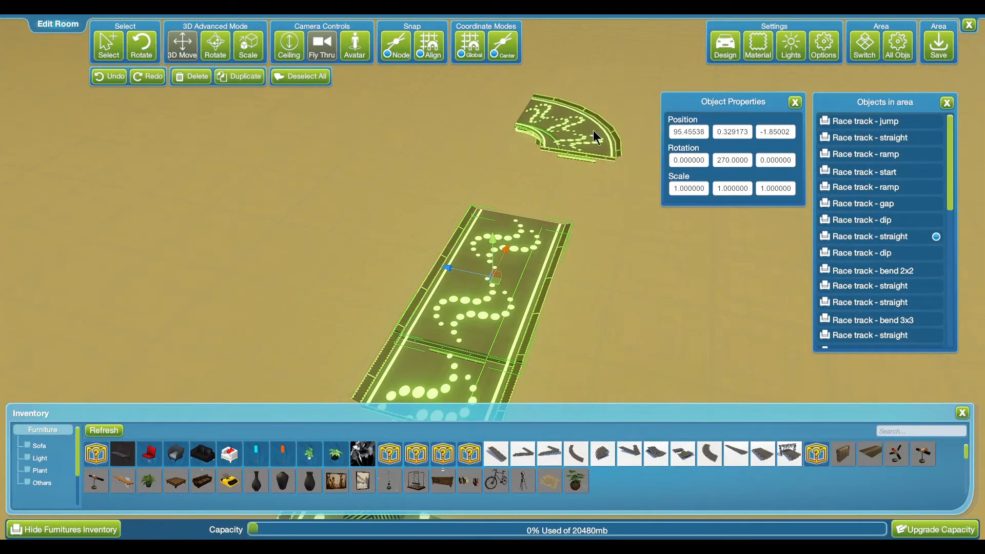
- Place the curved race track piece beyond the straight track and move it toward the straight track's open end
click(566, 139)
click(549, 155)
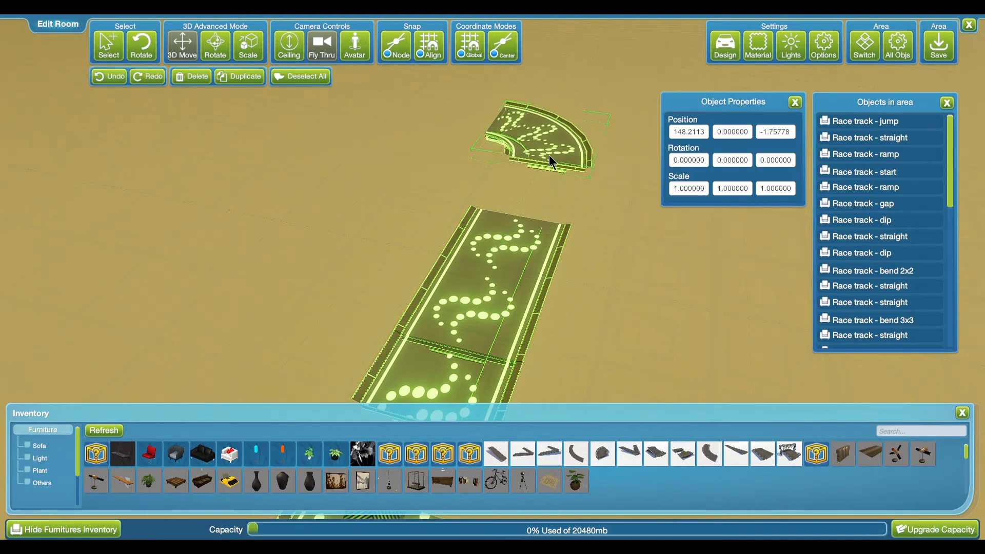
drag(546, 140, 529, 193)
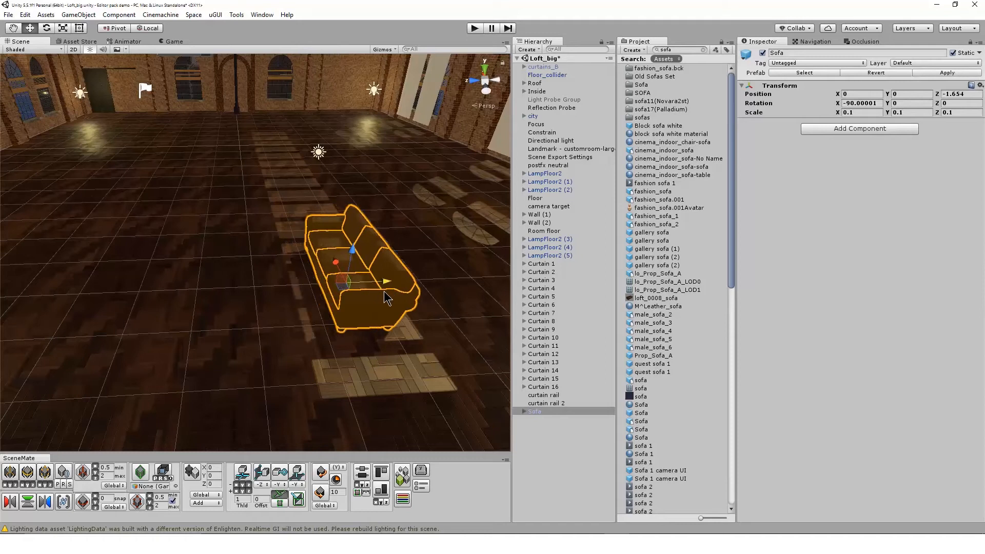
- In Unity, frame the Sofa in the Loft_big scene and examine its model and leather surface from several angles
click(572, 426)
click(565, 412)
key(f)
alt+drag(269, 395, 402, 363)
scroll(401, 364, up, 5)
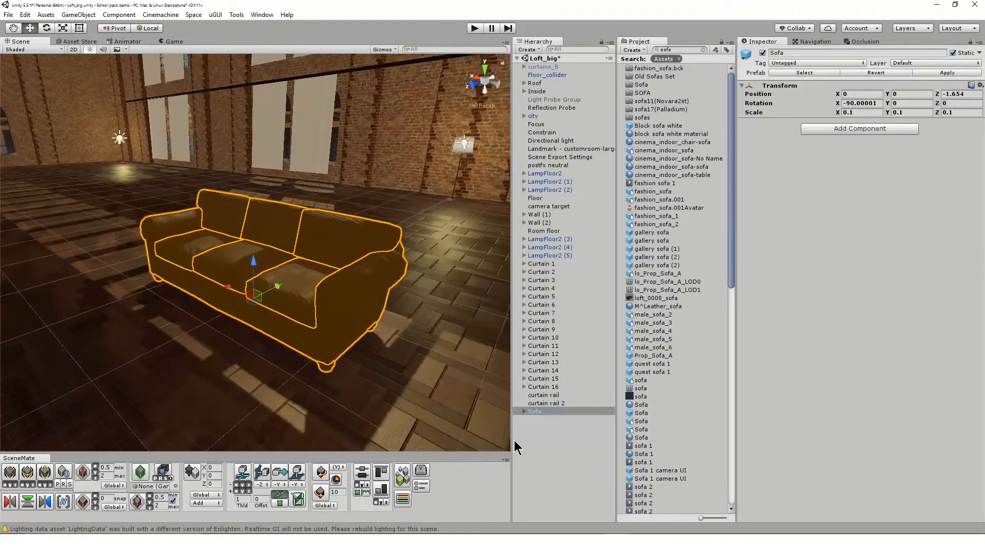
click(532, 442)
alt+drag(335, 432, 313, 432)
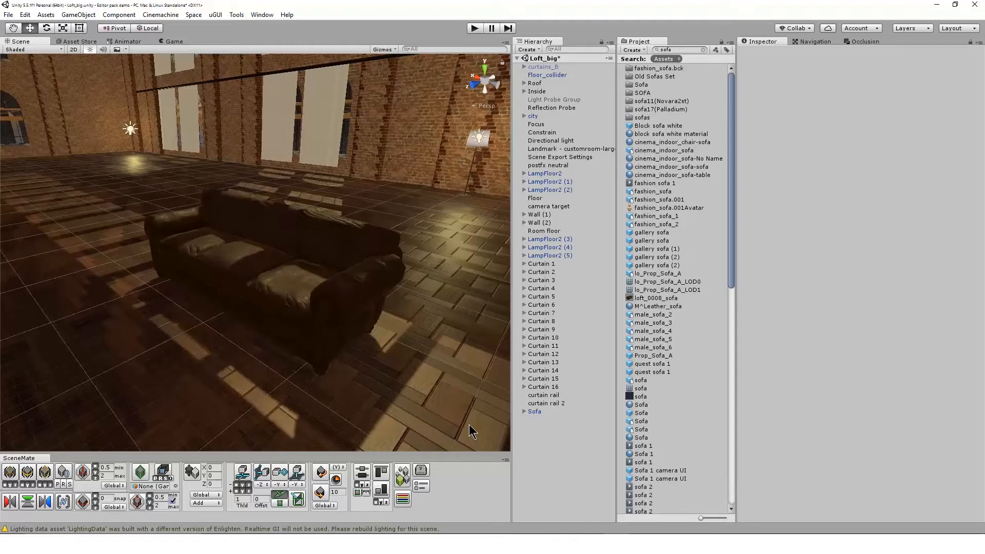
scroll(469, 423, up, 2)
alt+drag(174, 294, 440, 296)
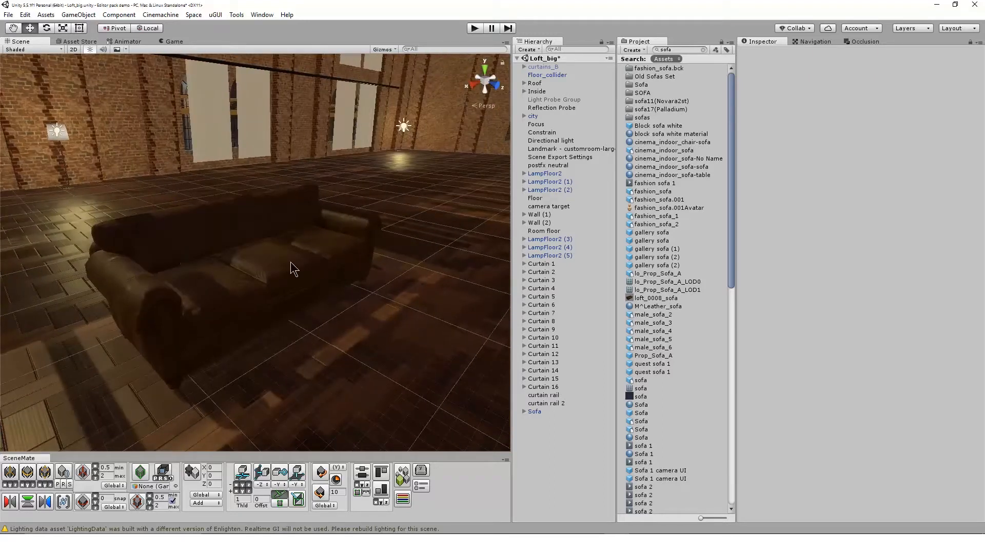
- Inspect the material of the Sofa's child cushion00, including its texture maps and Standard shader
click(229, 307)
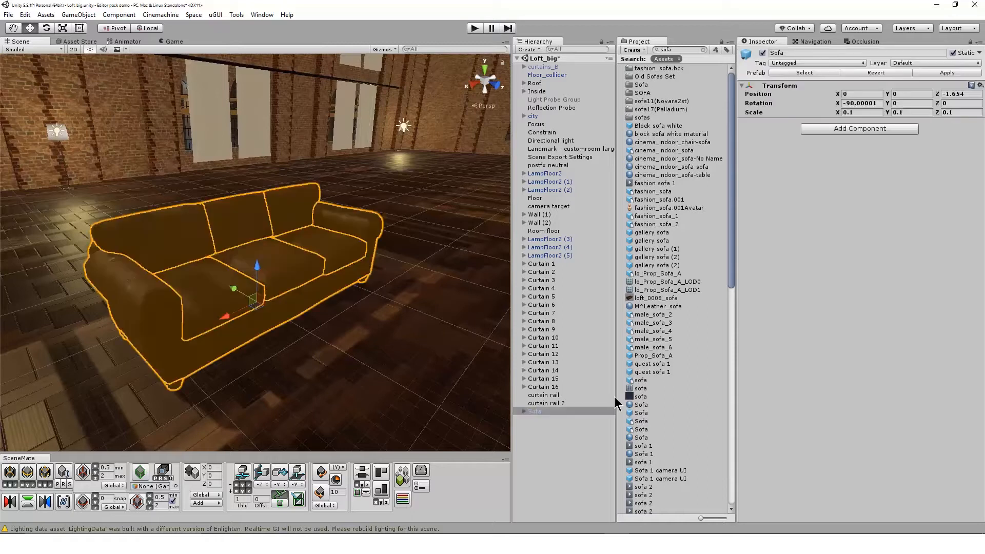
click(524, 411)
click(562, 420)
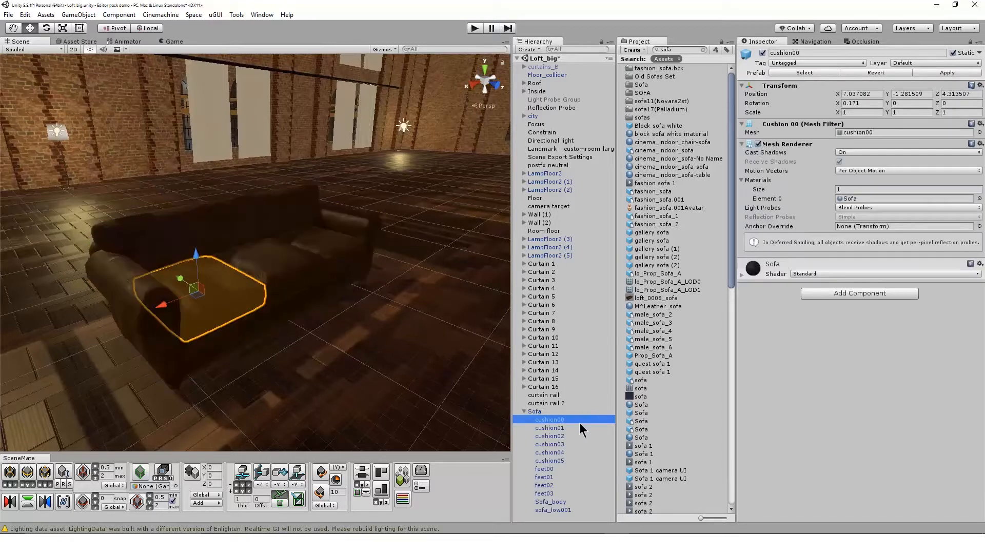
click(741, 276)
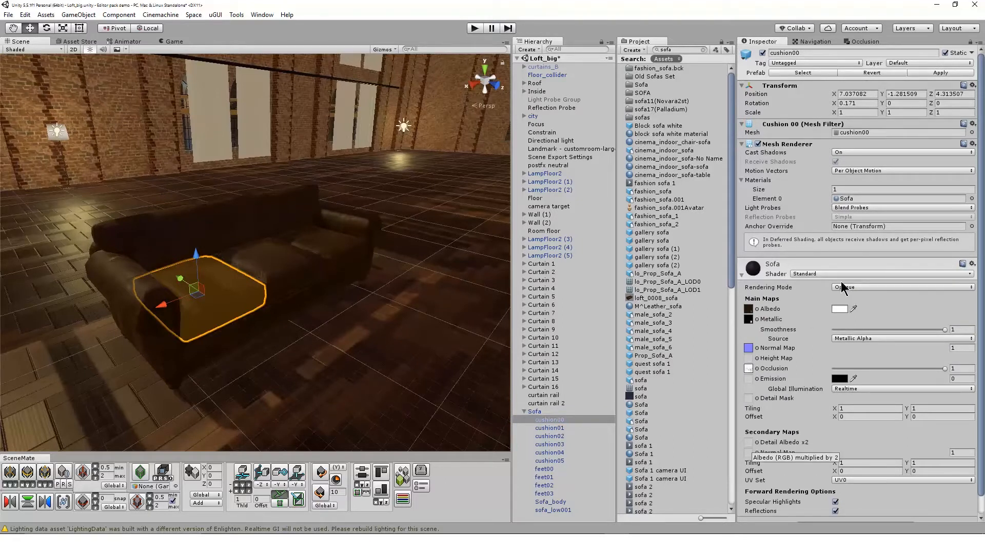
click(829, 273)
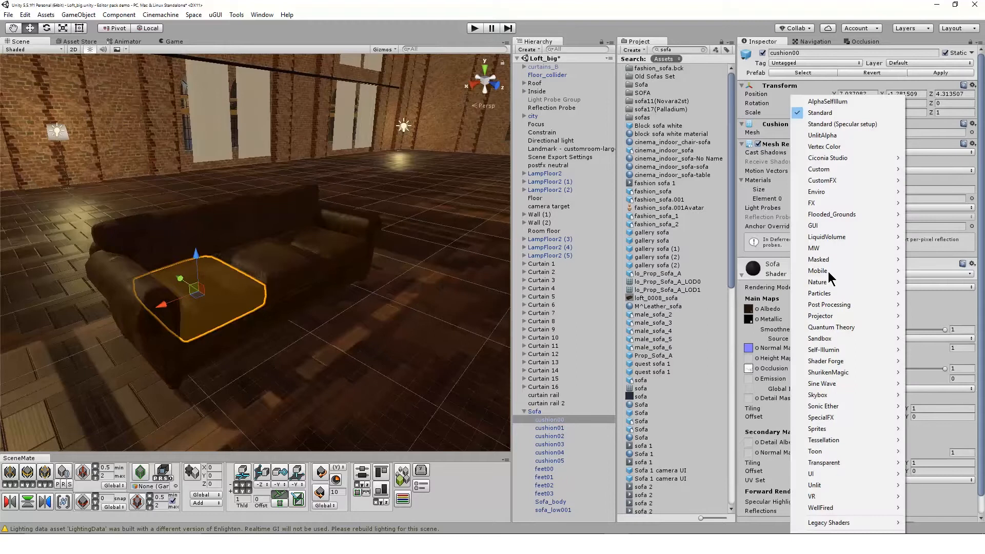
click(835, 113)
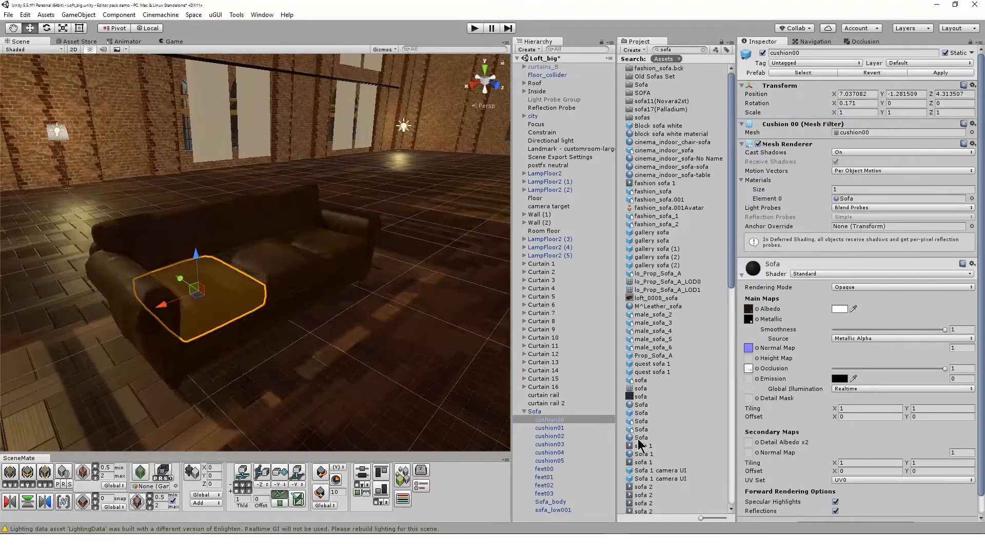
click(524, 412)
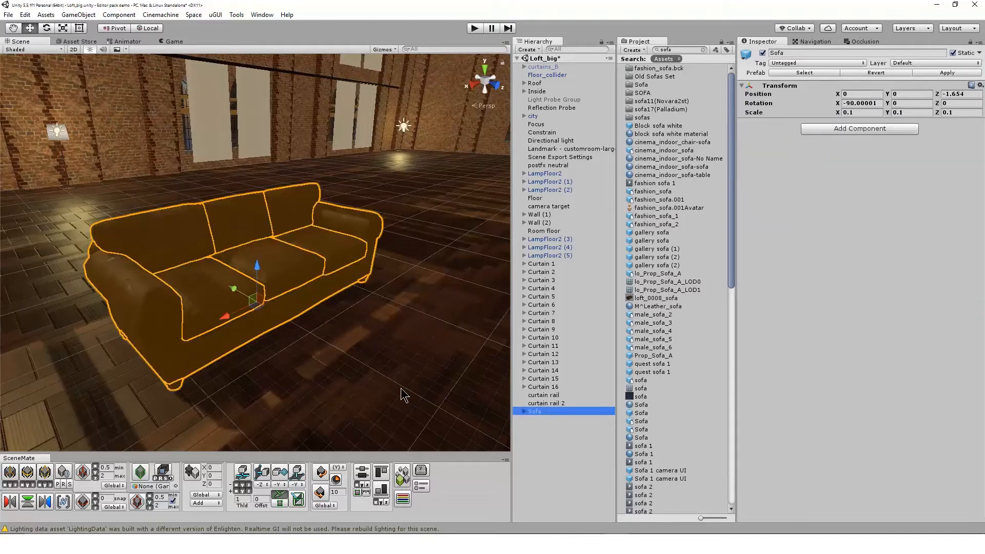
- Examine the Sofa's orientation and how its feet rest on the floor from front and low side angles
alt+drag(338, 354, 274, 314)
alt+right_drag(274, 313, 330, 399)
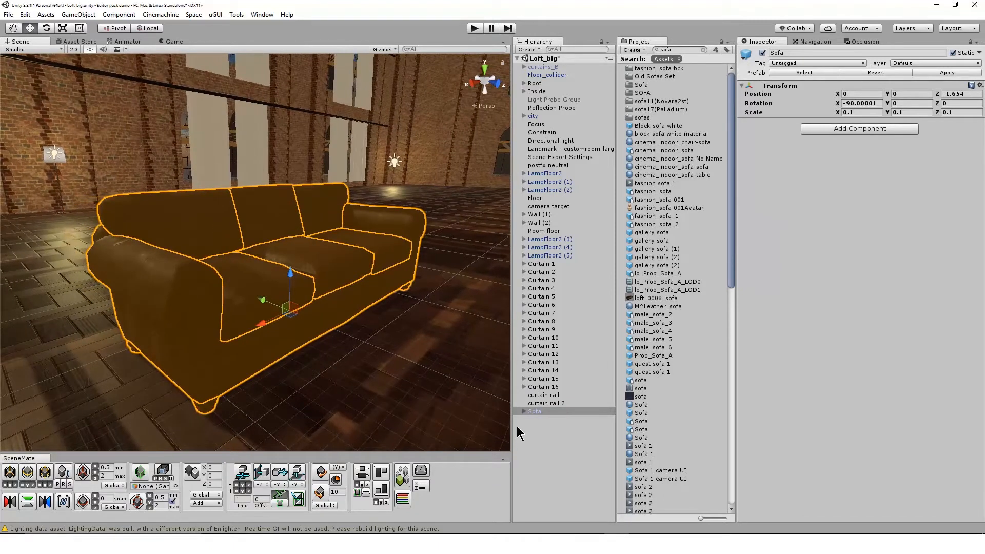
click(561, 440)
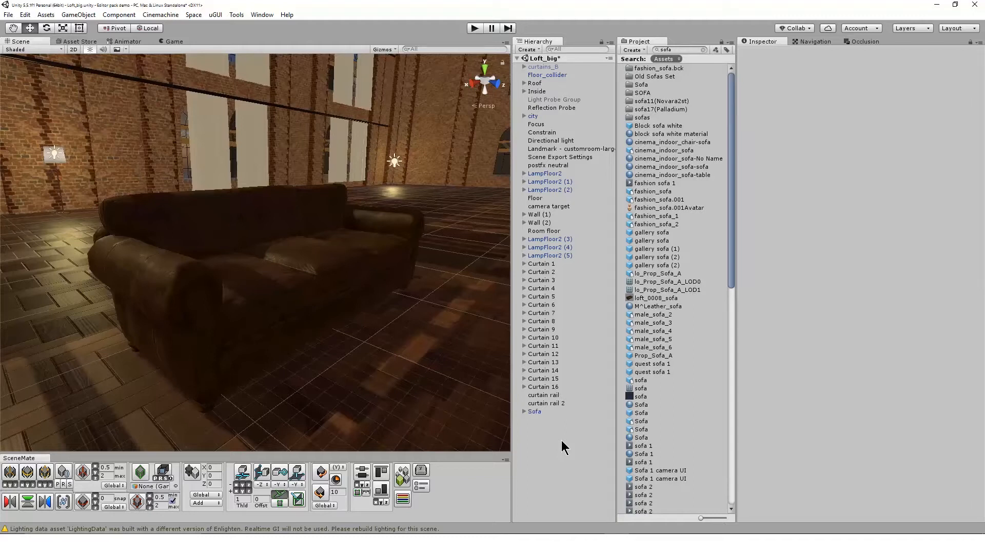
click(545, 413)
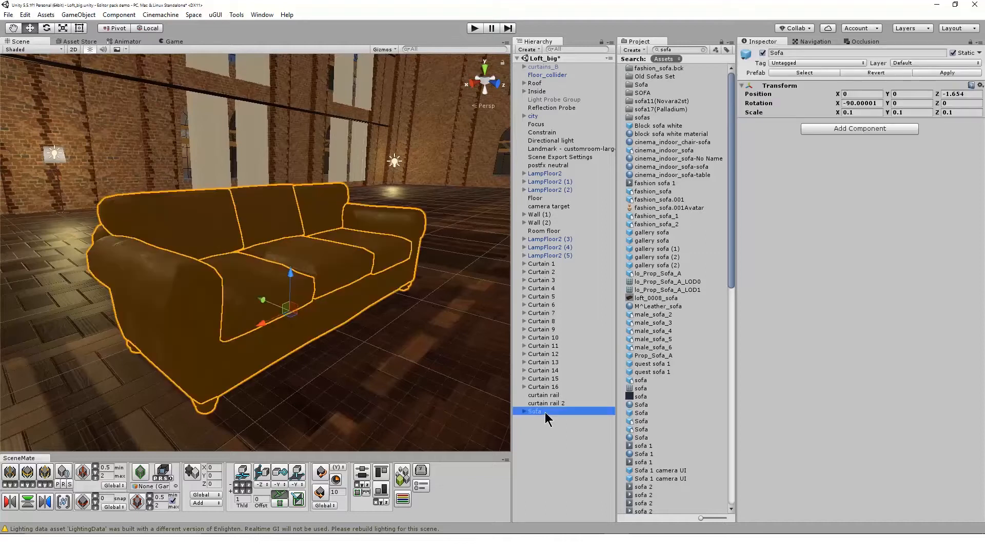
alt+drag(391, 393, 515, 324)
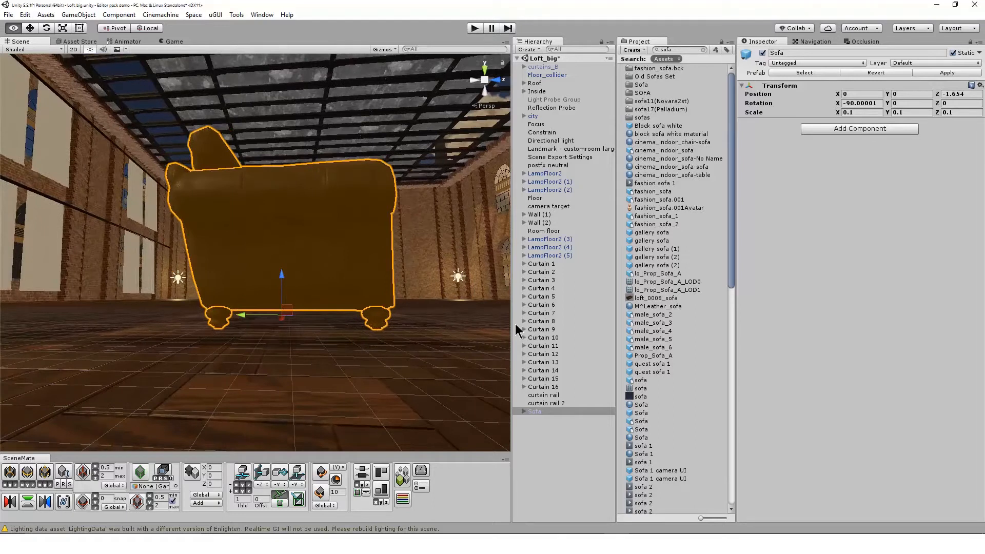
alt+drag(516, 324, 422, 332)
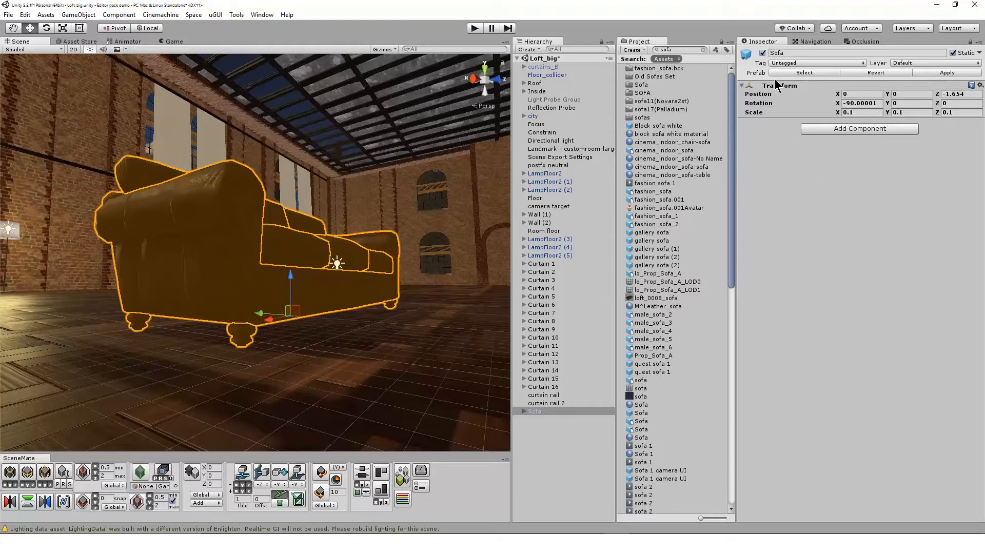
- Try setting the Sofa's X rotation to 0 and undo the change
click(867, 103)
click(870, 104)
click(873, 102)
double_click(874, 102)
text(0)
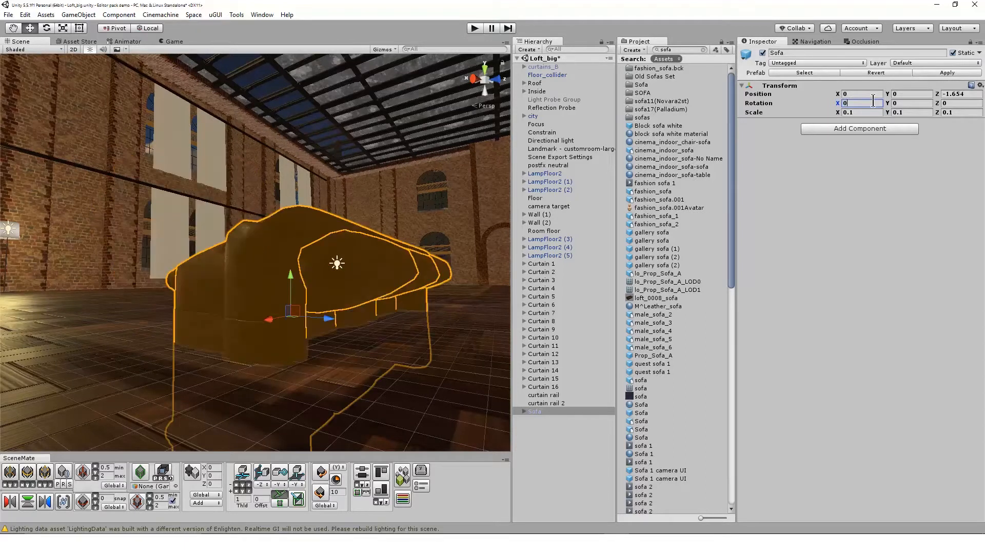
key(ctrl+z)
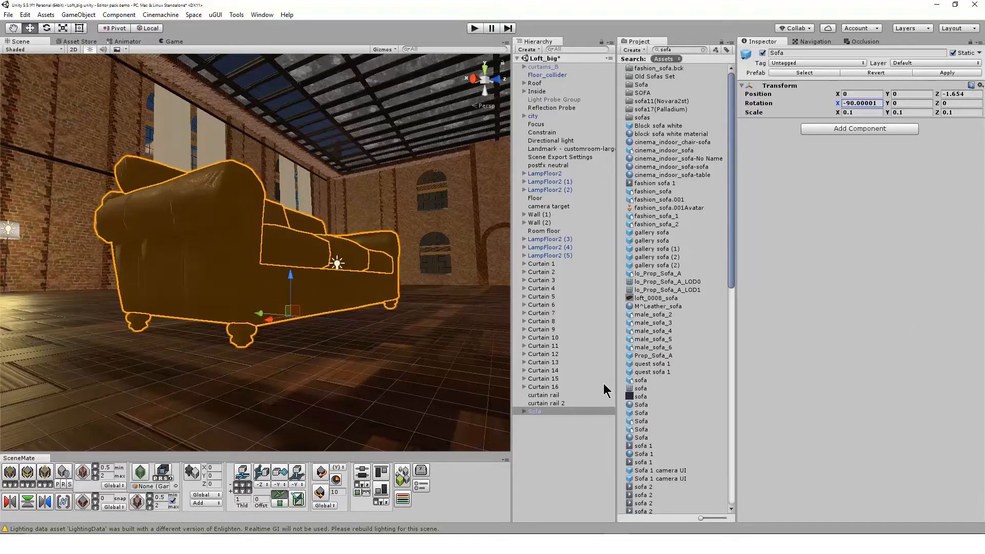
- Create an empty game object at the root of the scene hierarchy and name it "sofa vg"
click(573, 446)
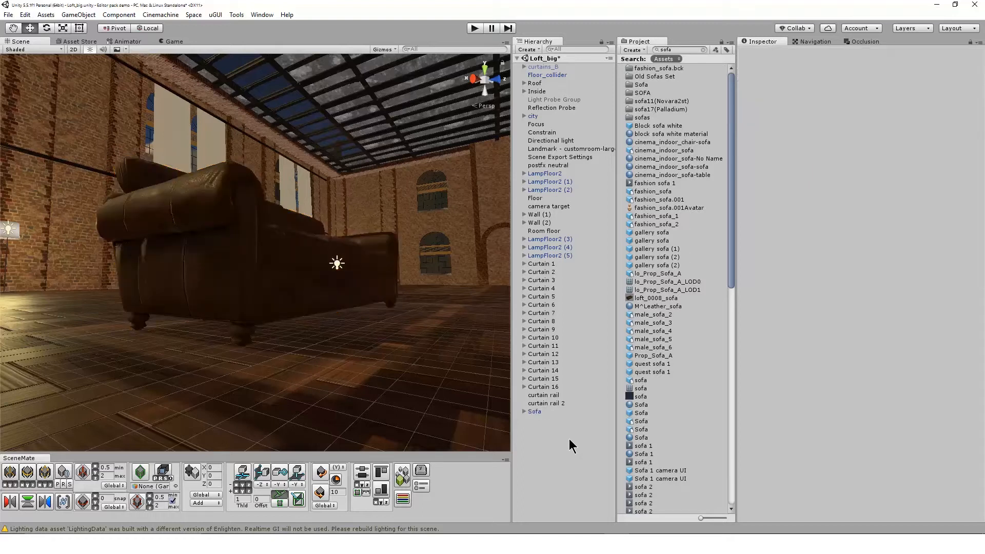
right_click(542, 434)
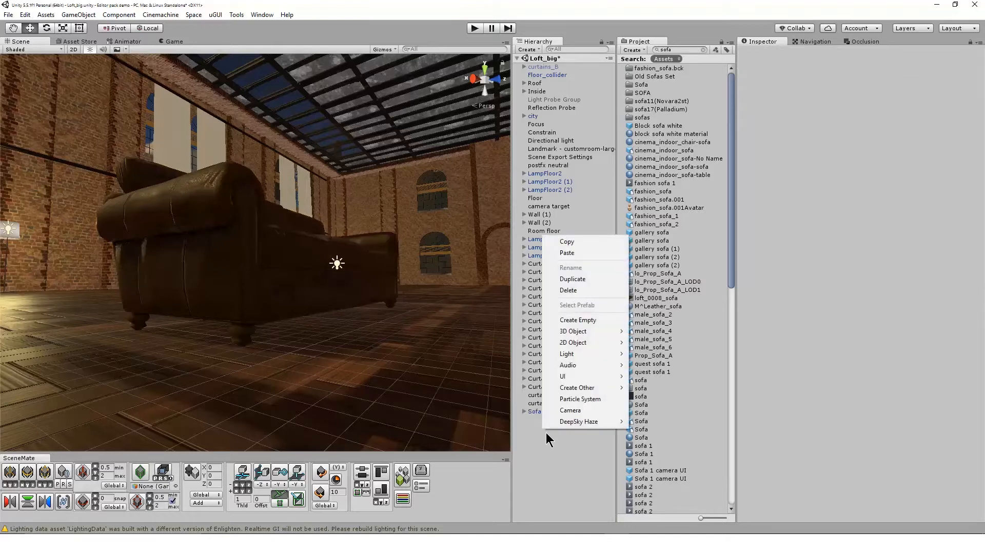
click(606, 319)
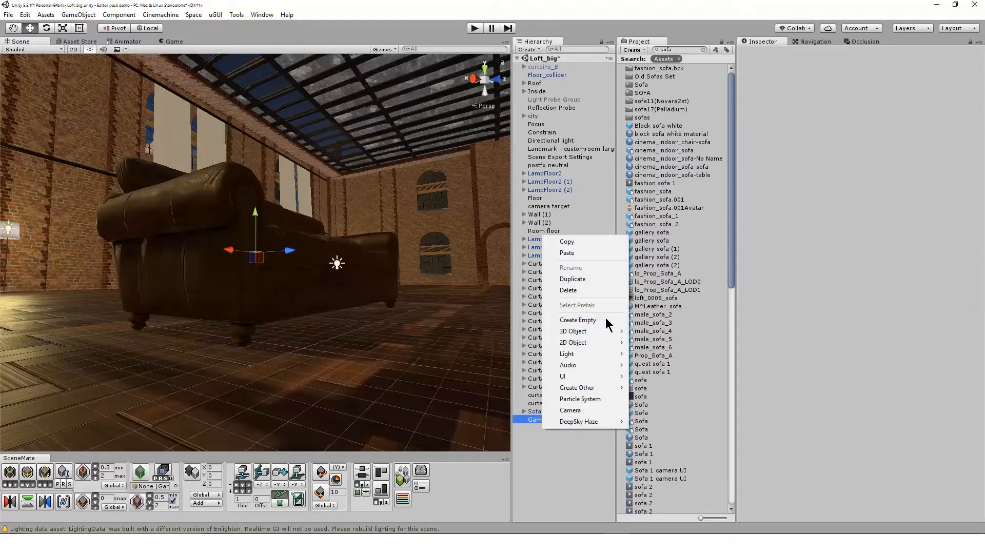
double_click(547, 420)
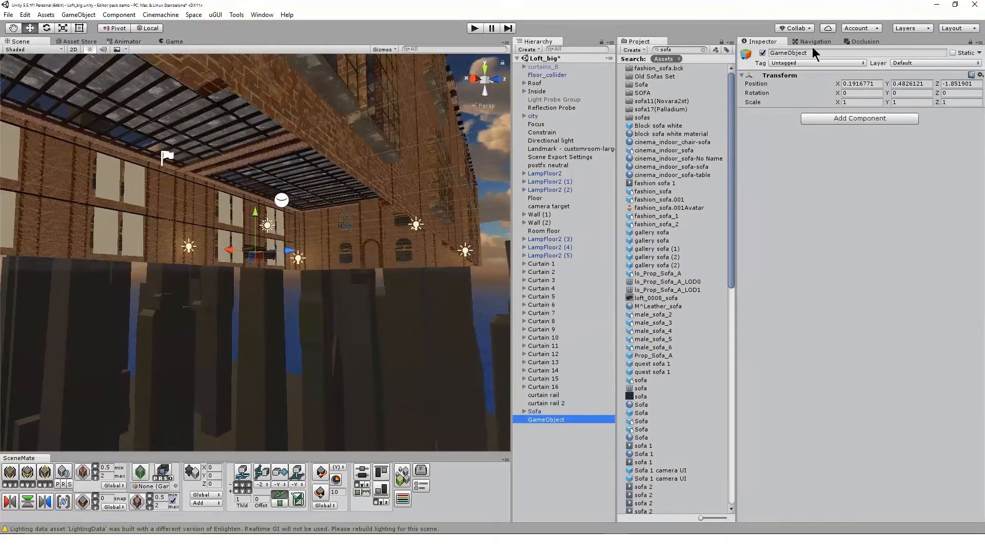
click(793, 53)
text(sofa vg)
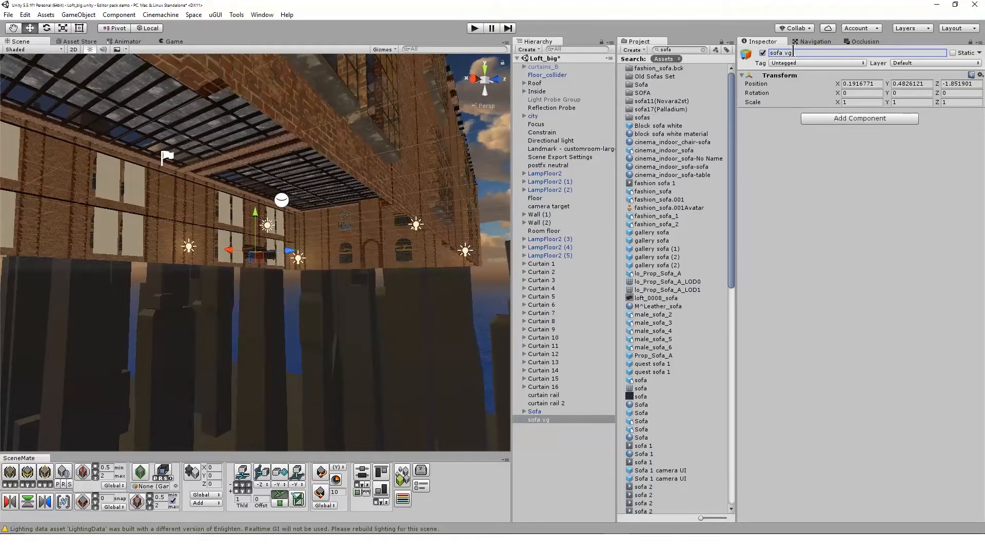
key(Return)
- Frame the Sofa in the scene and check its X, Y and Z scale values
double_click(534, 411)
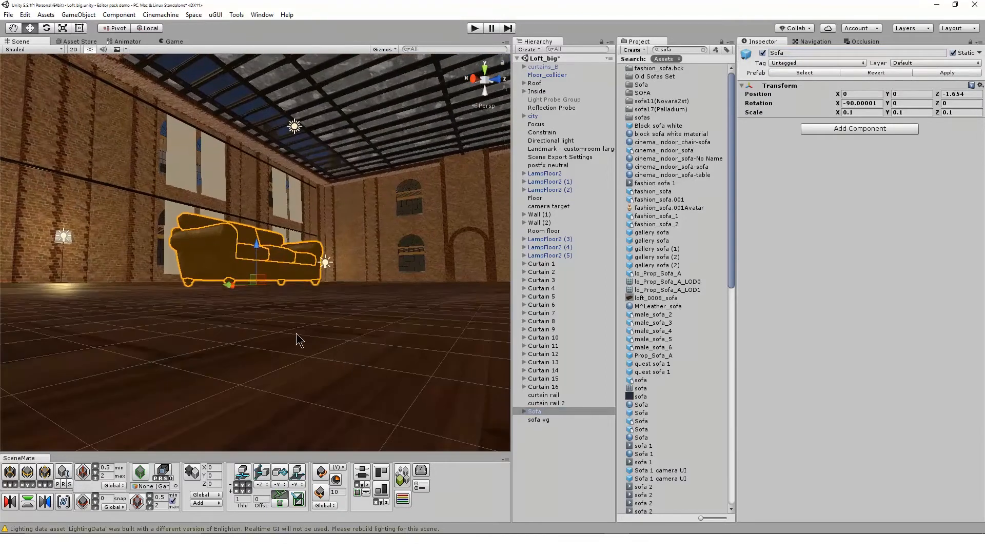
scroll(271, 314, up, 10)
scroll(271, 329, down, 5)
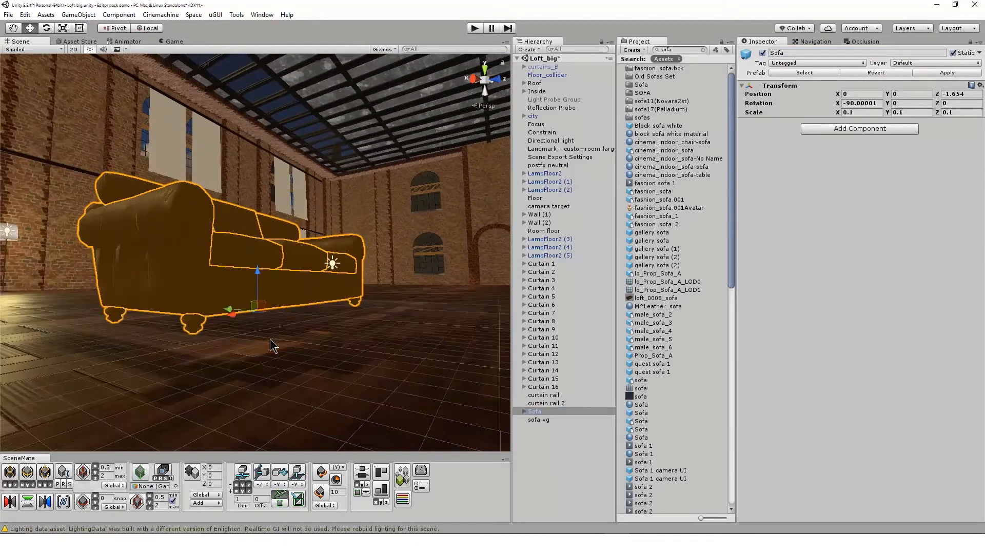
click(861, 112)
key(Tab)
key(Tab)
key(shift+Tab)
key(shift+Tab)
- Set the scale of sofa vg to 0.1 on X, Y and Z, and make the Sofa its child
click(567, 421)
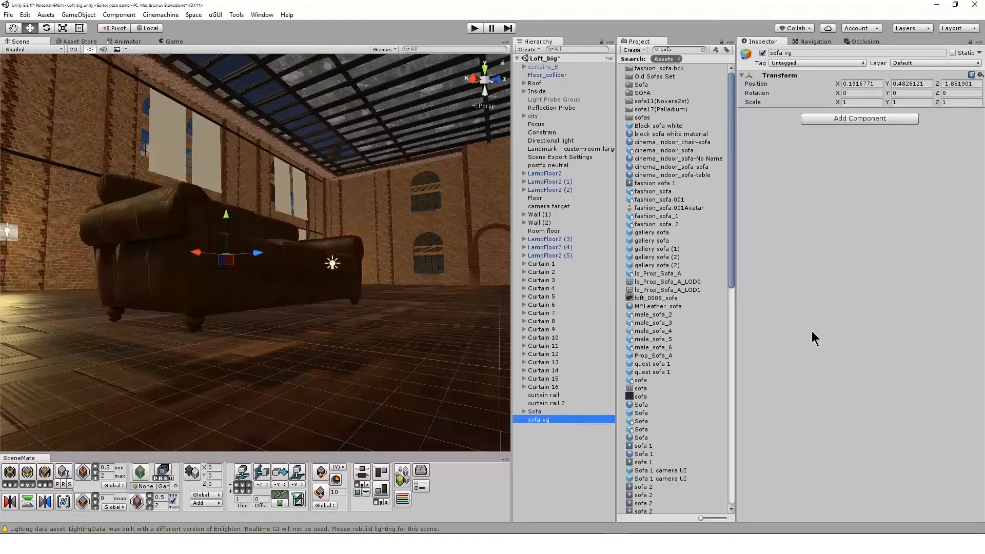
click(868, 102)
text(0.1)
key(Tab)
text(0.1)
key(Tab)
text(0.1)
key(Return)
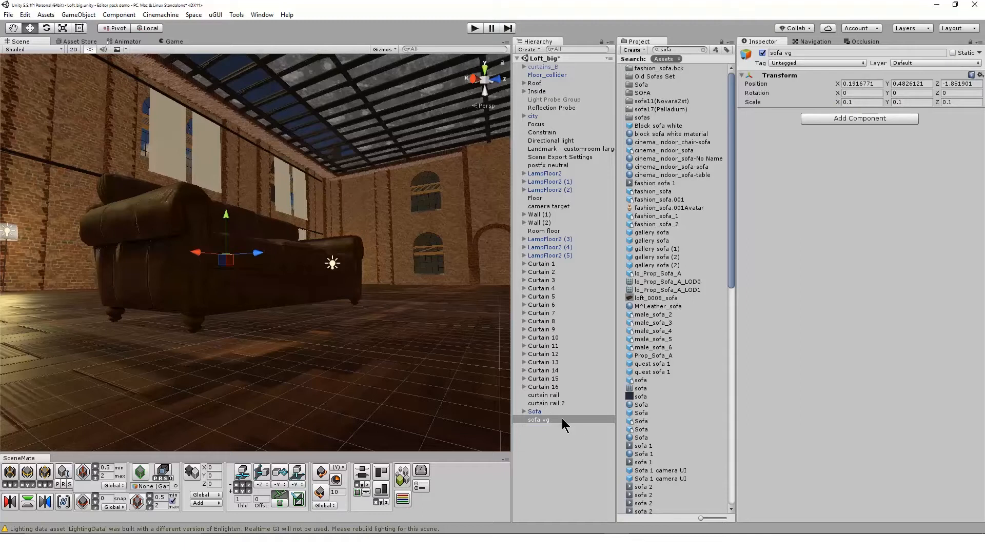
drag(552, 411, 552, 421)
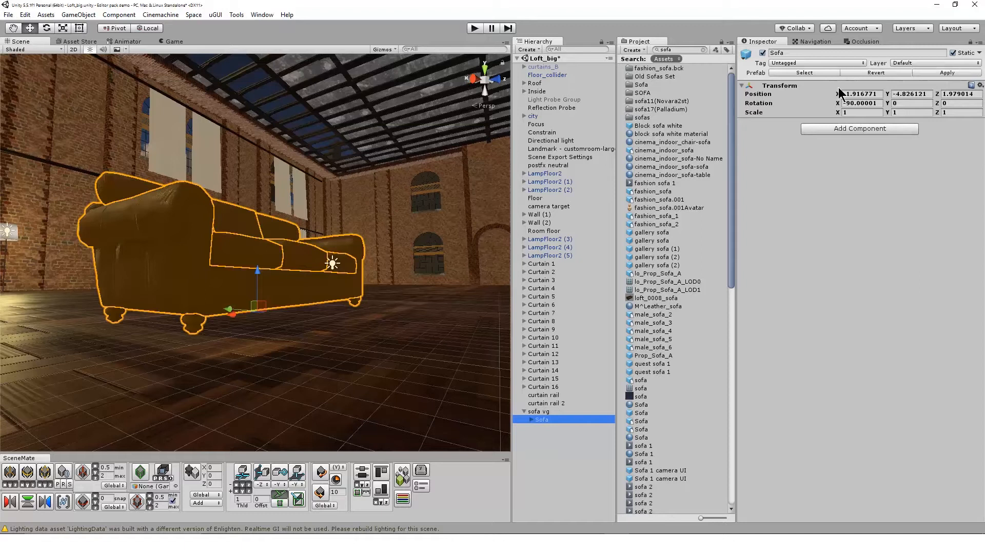
- Set the position of the child Sofa to 0 on X, Y and Z
click(861, 94)
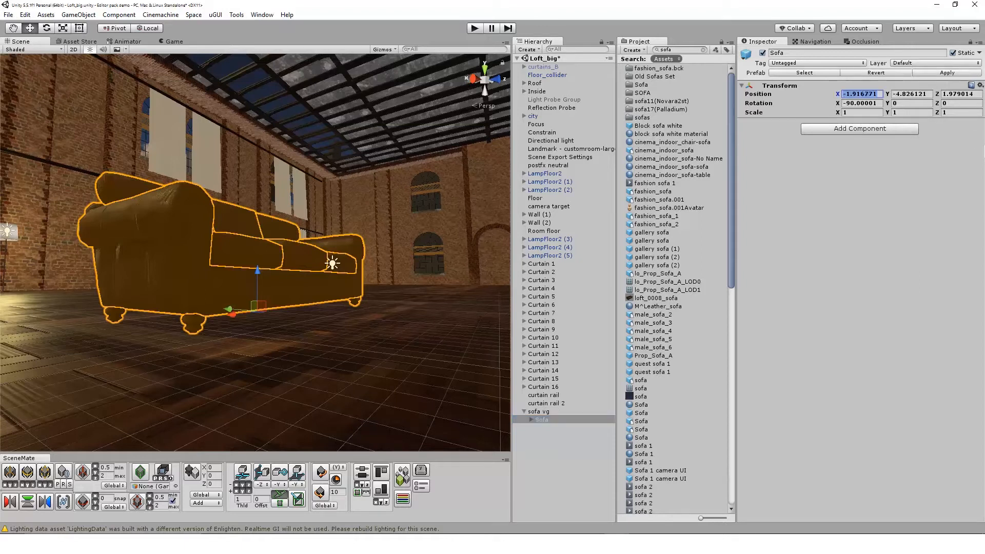
text(0)
key(Tab)
text(0)
key(Tab)
text(0)
key(Tab)
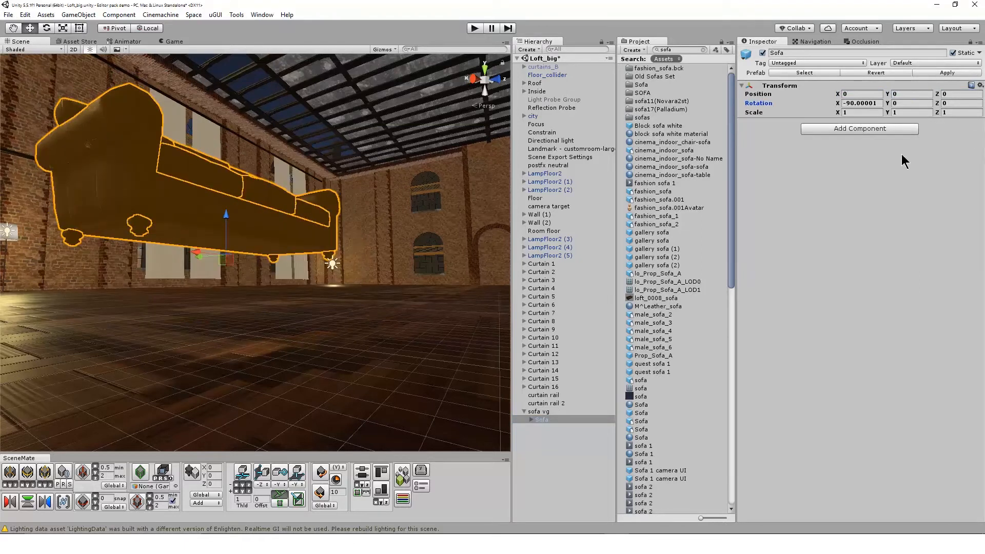
- Set the position of the parent sofa vg to 0 on X, Y and Z and frame it in the scene
click(550, 411)
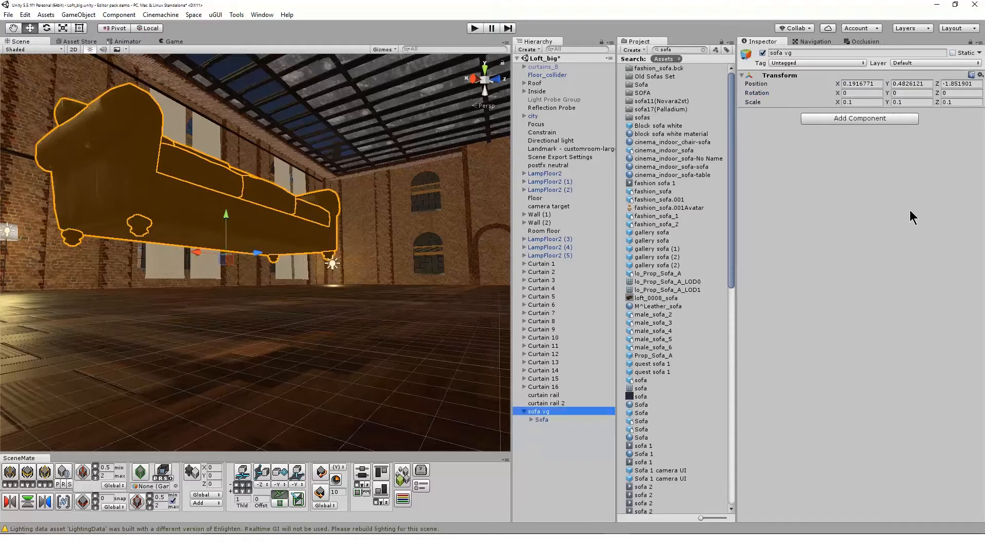
click(860, 83)
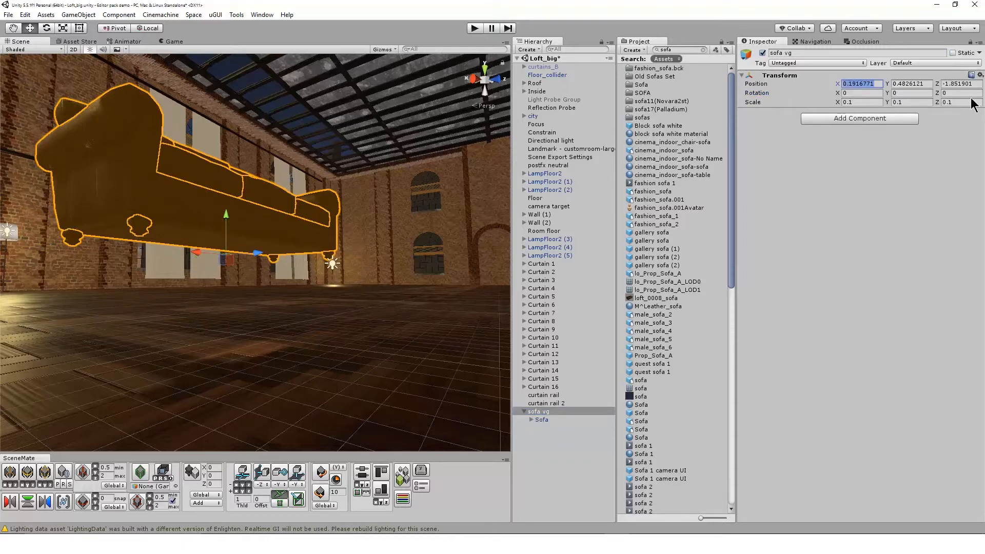
text(0)
key(Tab)
text(0)
key(Tab)
text(0)
key(Tab)
key(f)
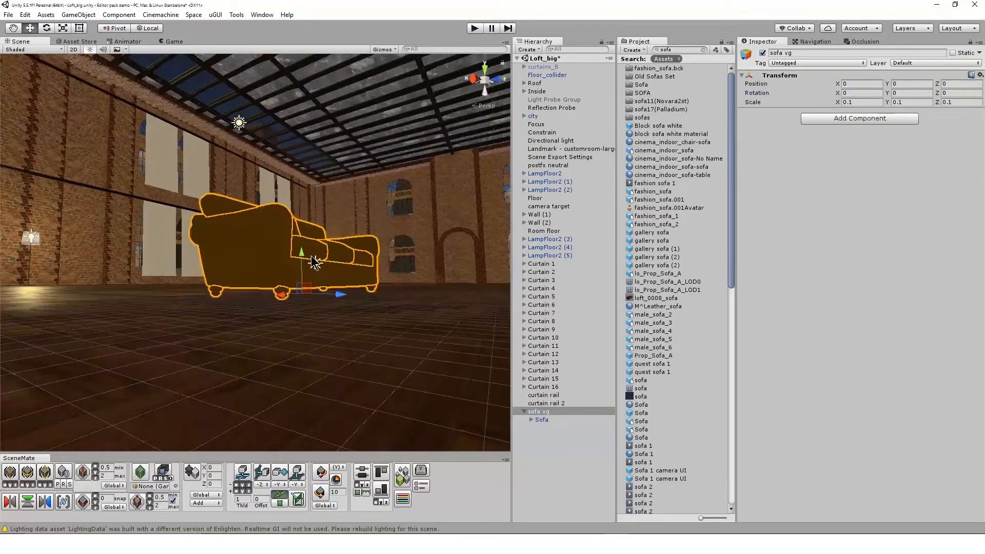
- Inspect the child Sofa's X rotation and compare it with the rotation and scale of the parent sofa vg
click(583, 419)
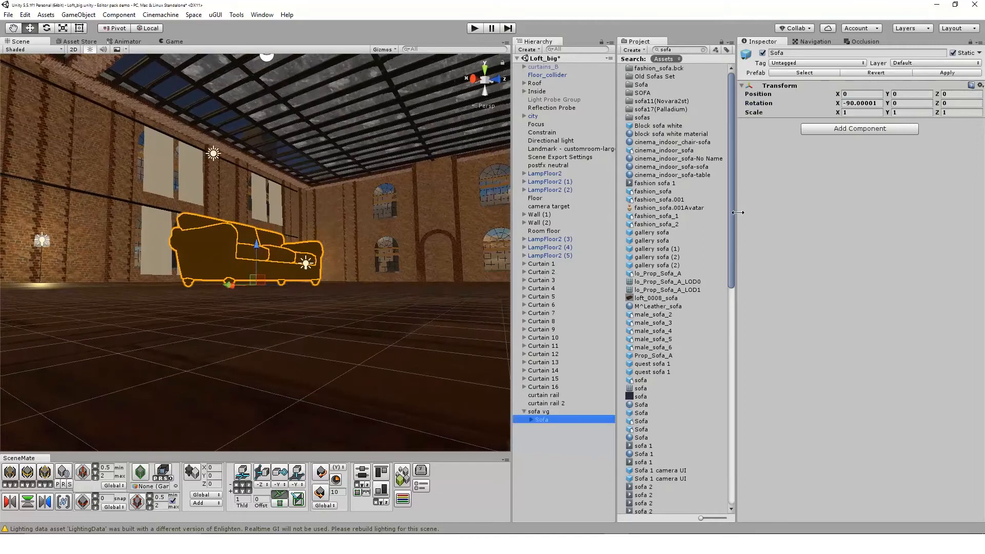
click(862, 103)
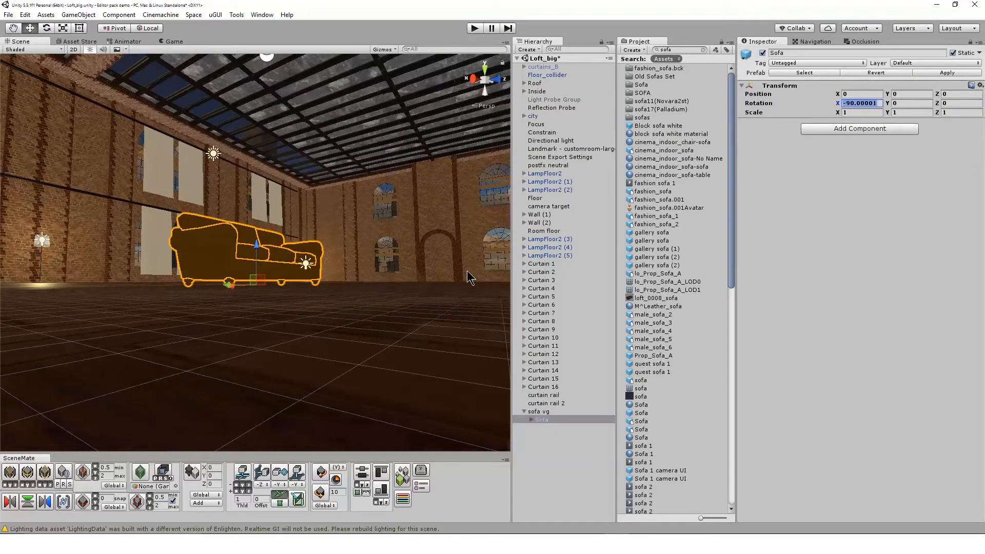
double_click(866, 106)
click(849, 103)
drag(849, 103, 854, 103)
click(557, 412)
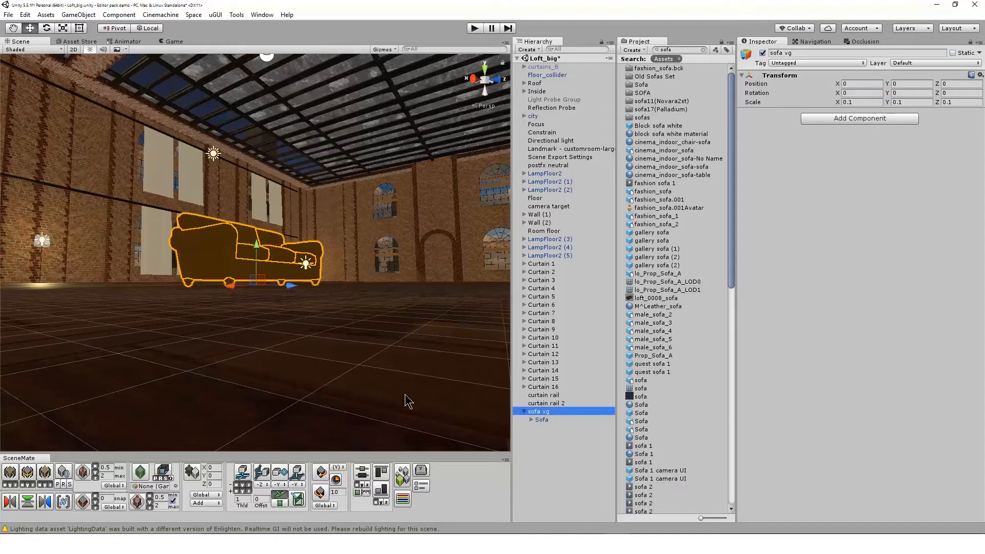
scroll(333, 329, up, 1)
scroll(333, 327, up, 3)
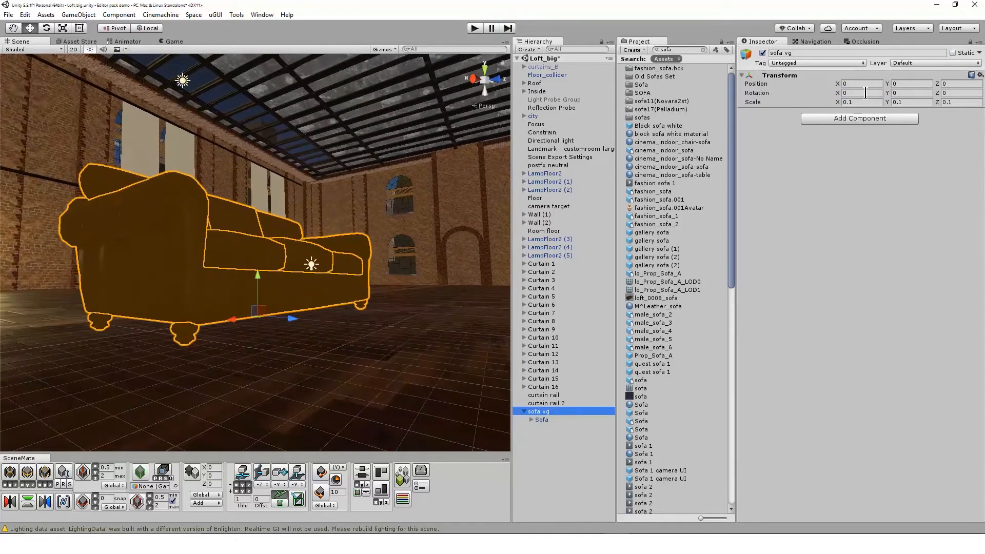
- Move sofa vg along the Z axis to a position of about -1.477
alt+drag(374, 334, 359, 389)
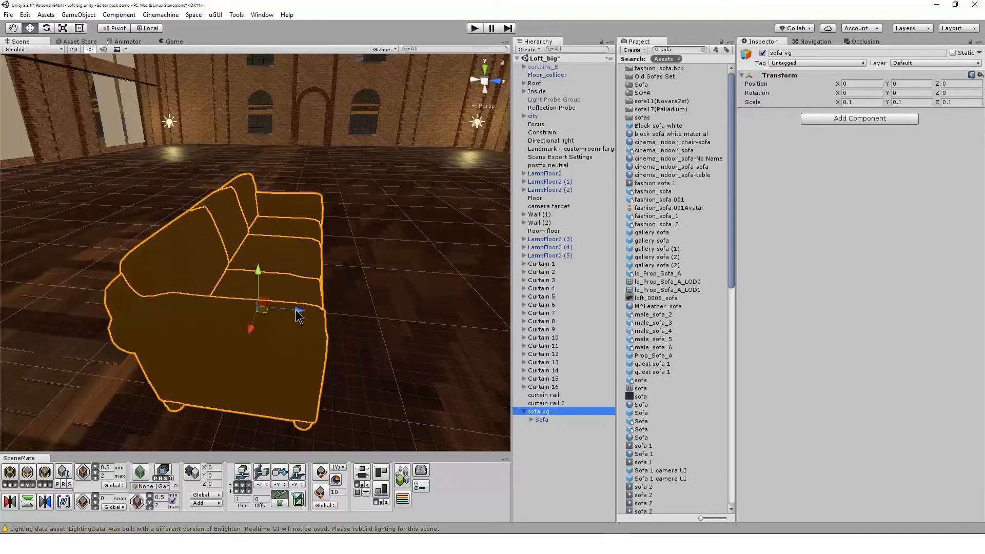
drag(295, 314, 134, 331)
key(f)
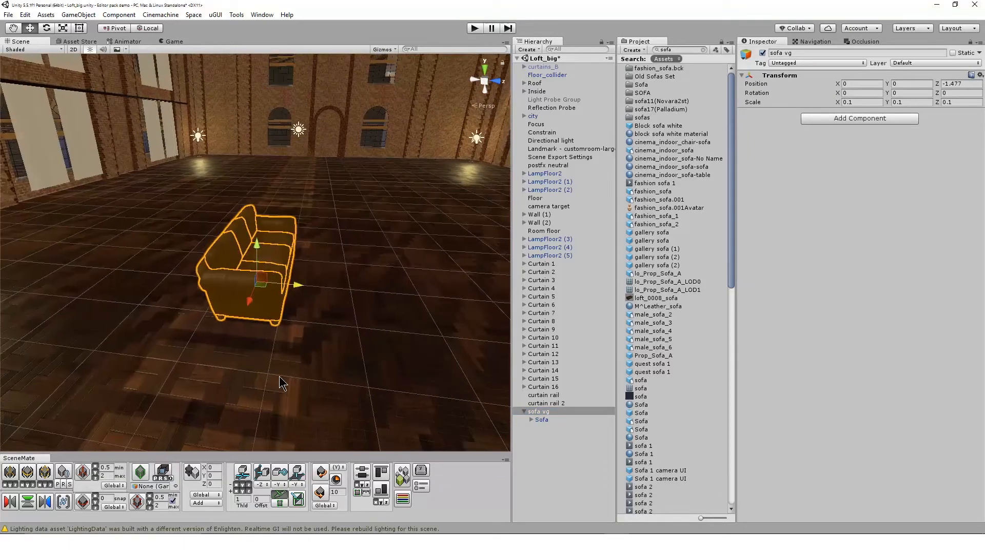
alt+drag(373, 417, 277, 380)
middle_drag(277, 381, 277, 406)
- Add a Box Collider component to sofa vg
click(583, 449)
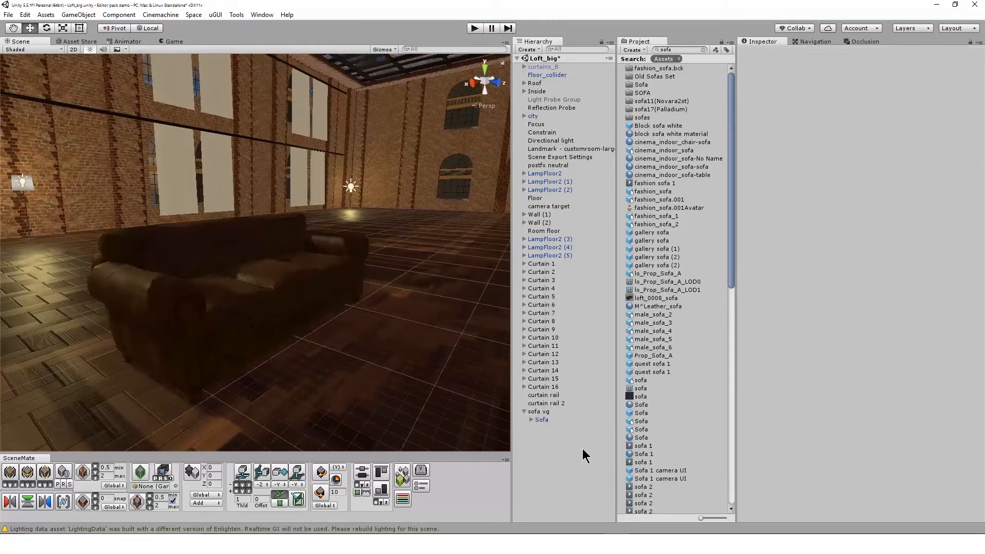
click(575, 411)
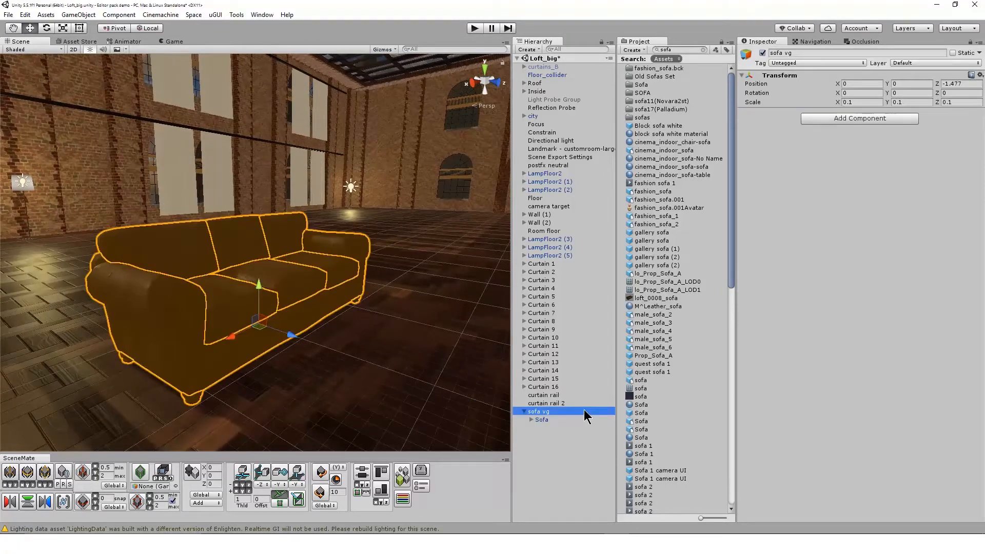
click(864, 118)
text(box)
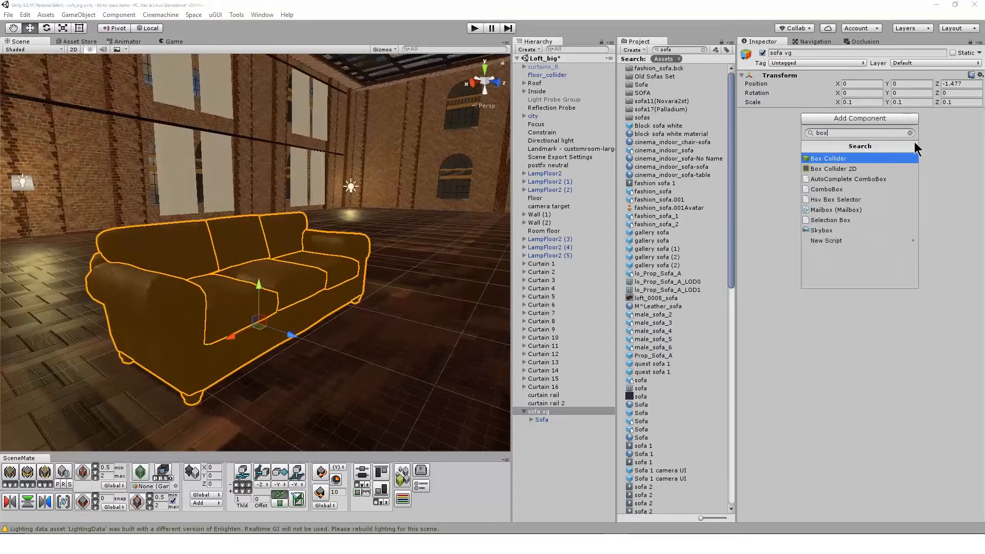
click(888, 159)
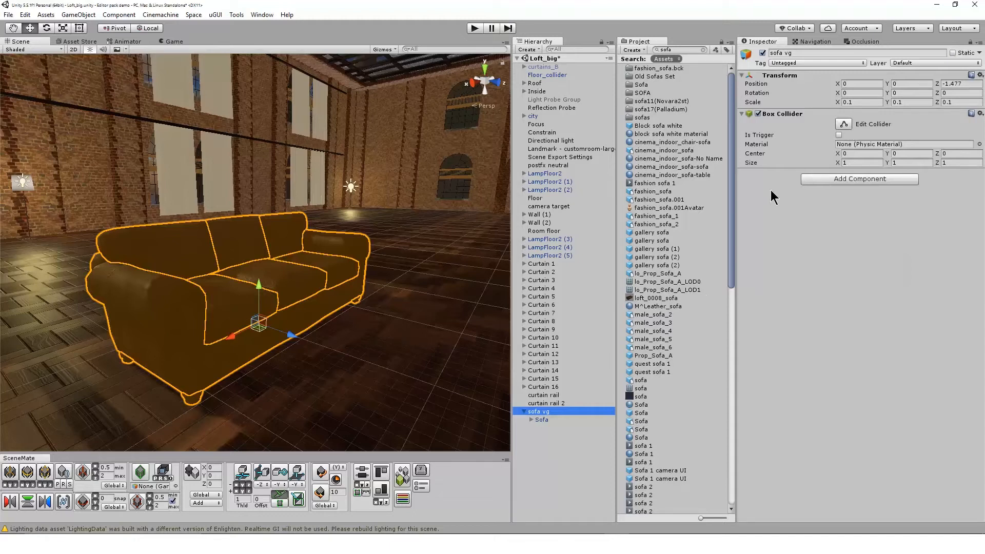
- Start editing the Box Collider and stretch it to about 29.17 on X, 11.19 on Y and 5.64 on Z
click(844, 124)
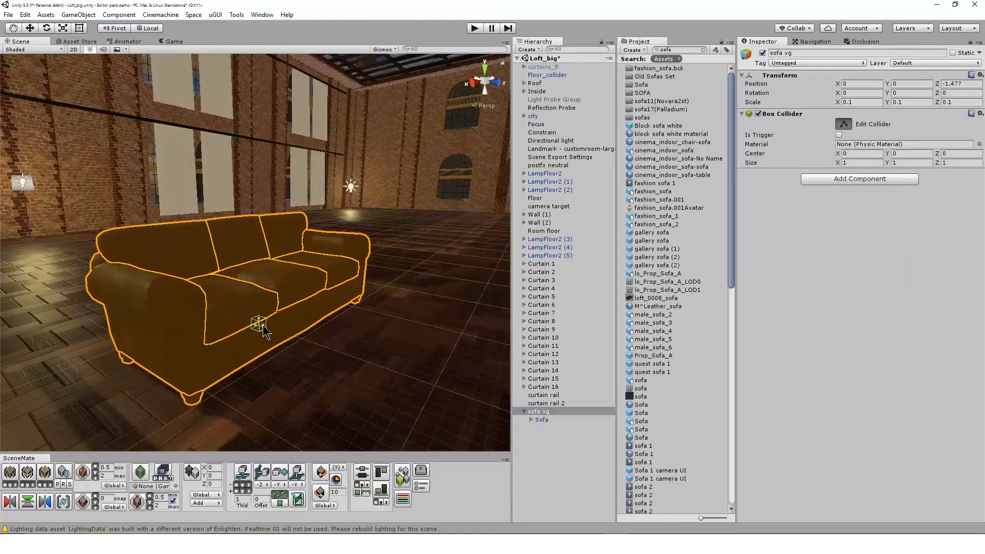
drag(263, 325, 227, 394)
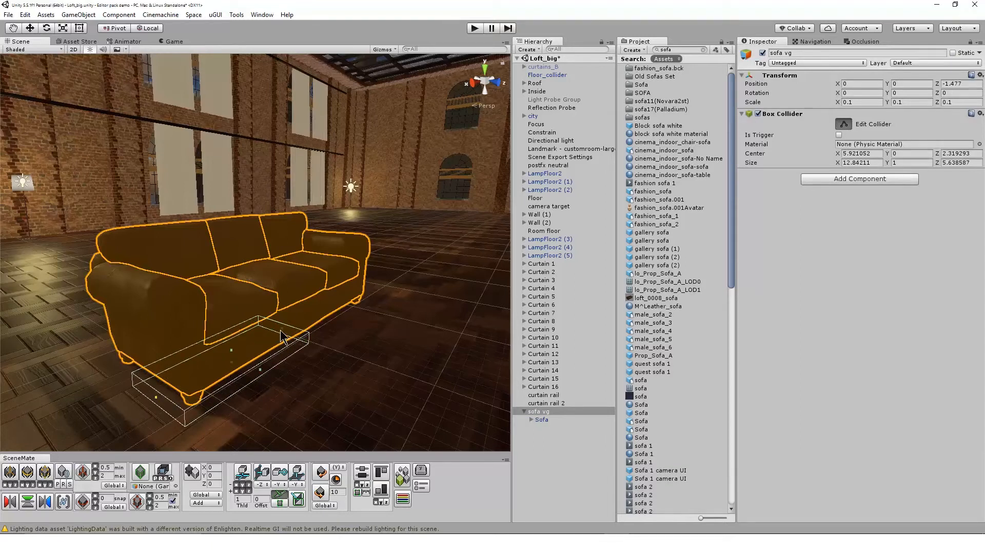
drag(302, 331, 377, 302)
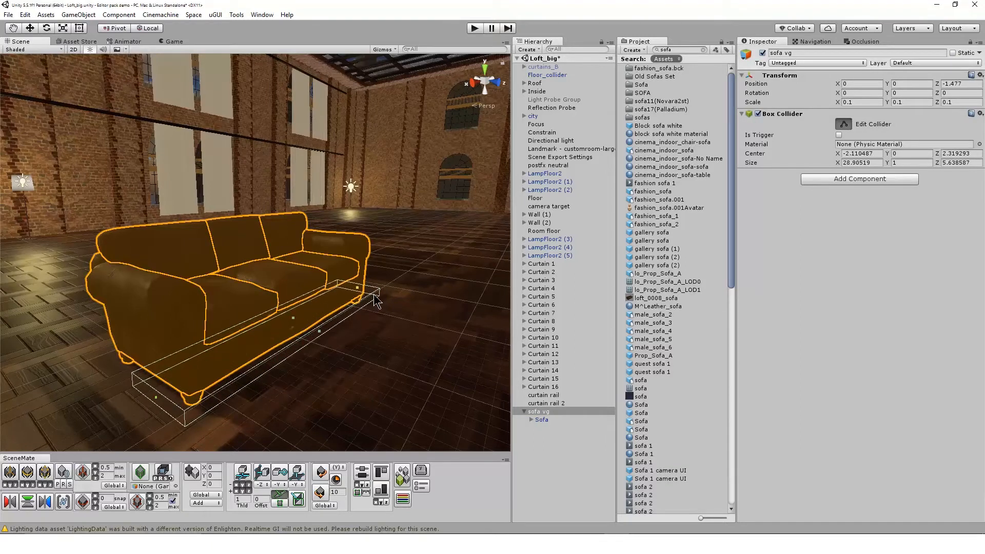
drag(293, 324, 302, 228)
alt+drag(256, 405, 291, 349)
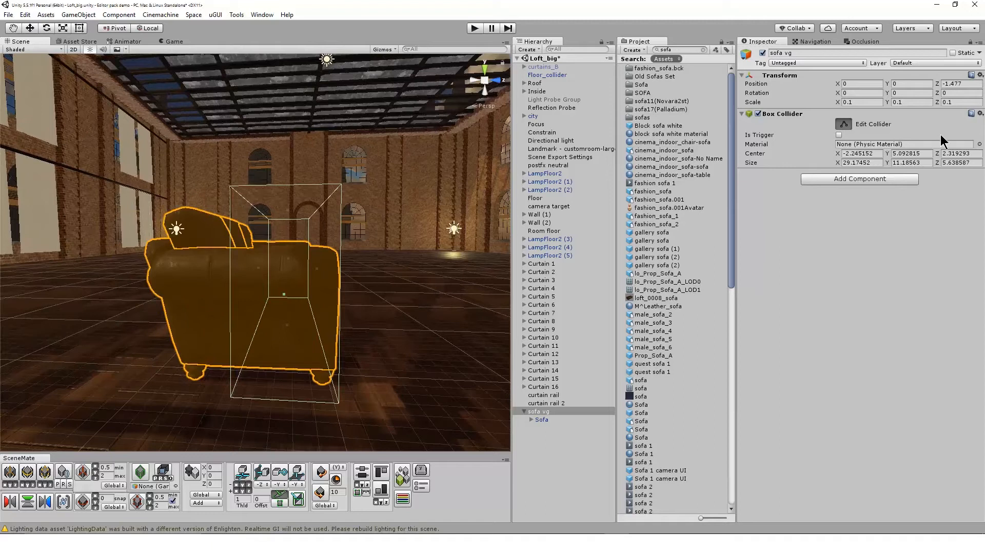
- Set the Box Collider's Z center to -0.13 and its Z size to 11.07 so it spans the sofa's depth
click(837, 153)
drag(938, 154, 915, 160)
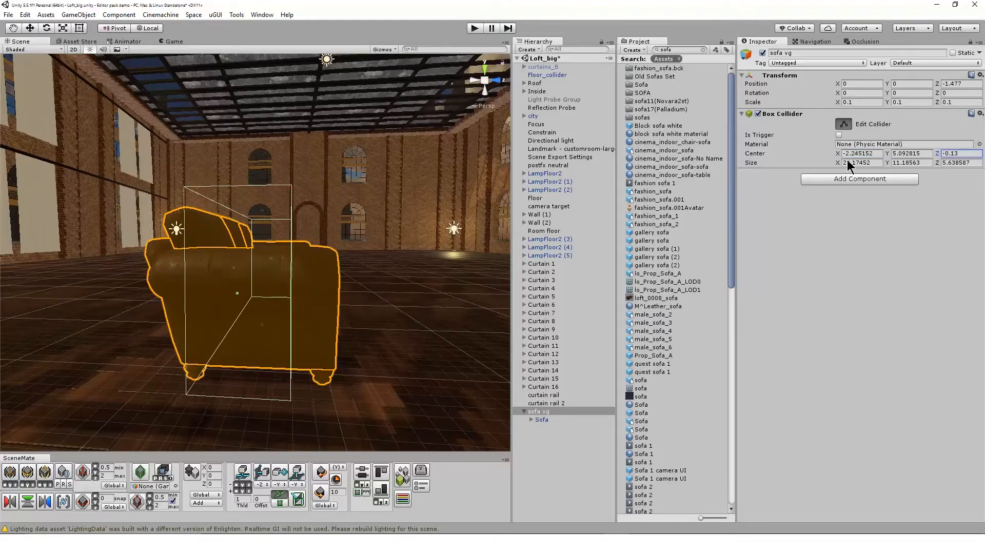
drag(938, 163, 984, 174)
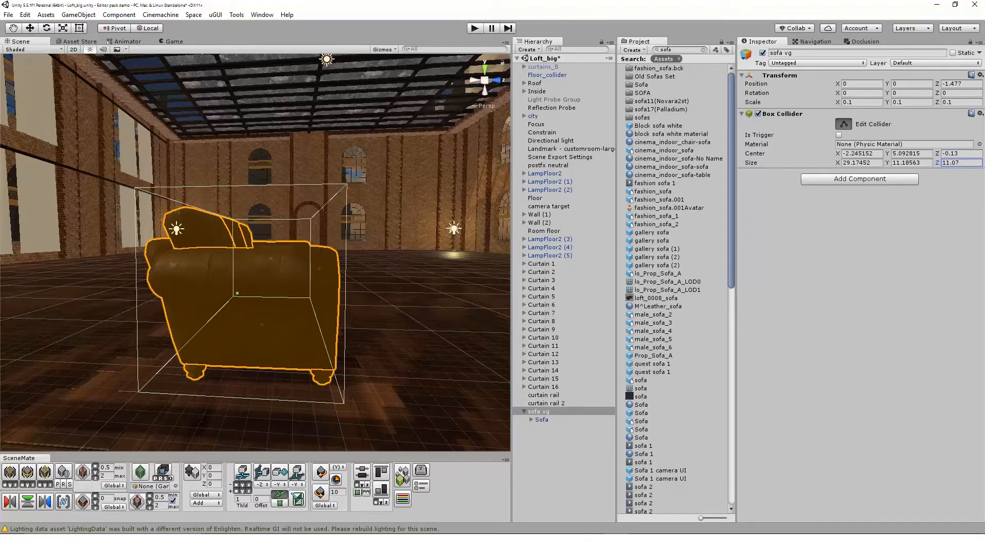
key(alt)
alt+drag(203, 312, 211, 365)
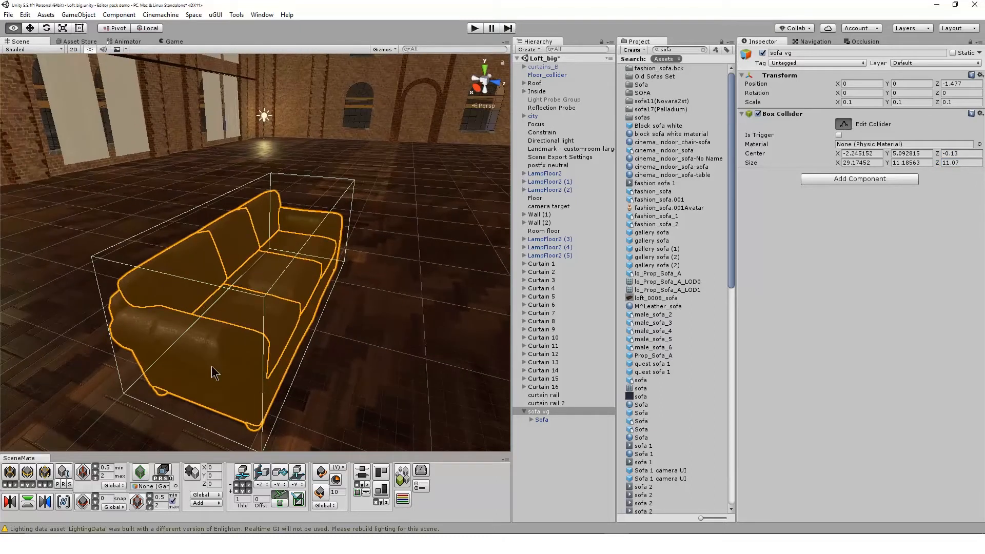
- Tighten the Box Collider around the sofa to about 25.69 on X and 9.43 on Y, and finish editing it
drag(271, 205, 269, 224)
alt+drag(197, 364, 59, 350)
alt+drag(392, 309, 412, 305)
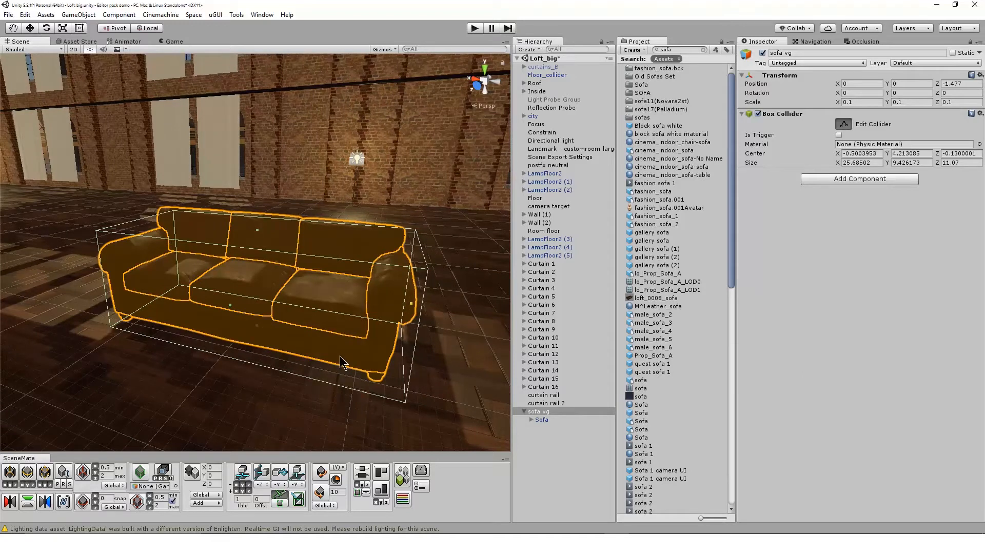
click(843, 124)
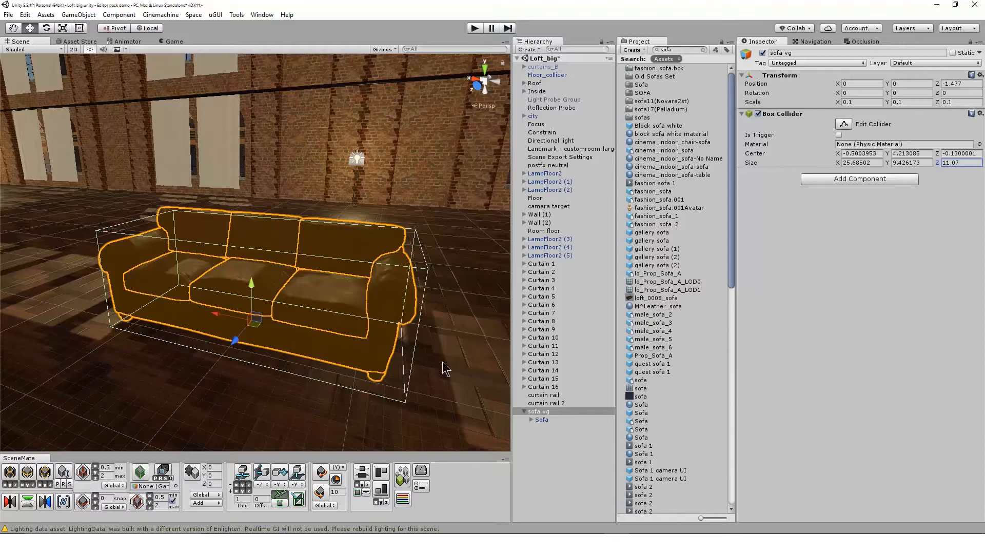
- Create an empty game object as a child of Sofa and name it "seat 1"
click(549, 419)
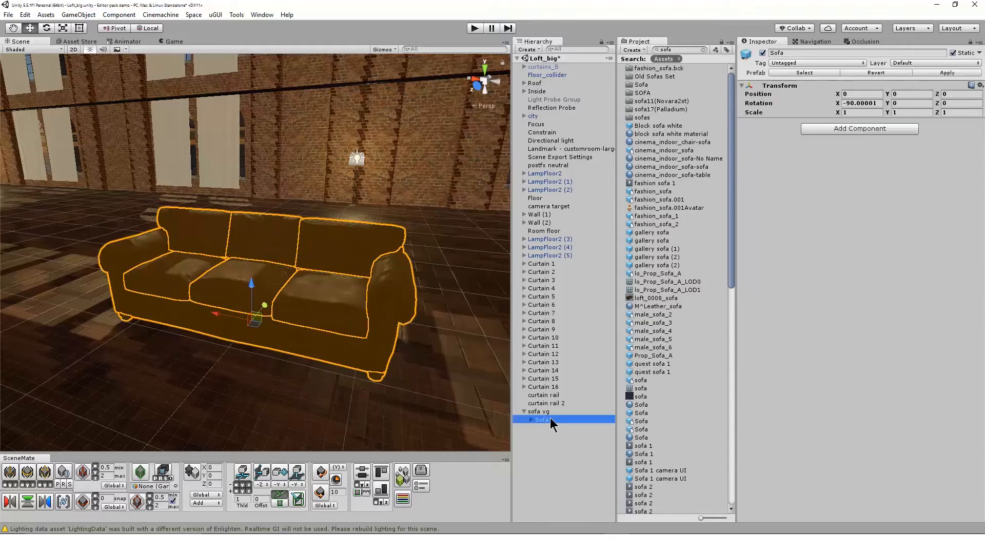
right_click(550, 418)
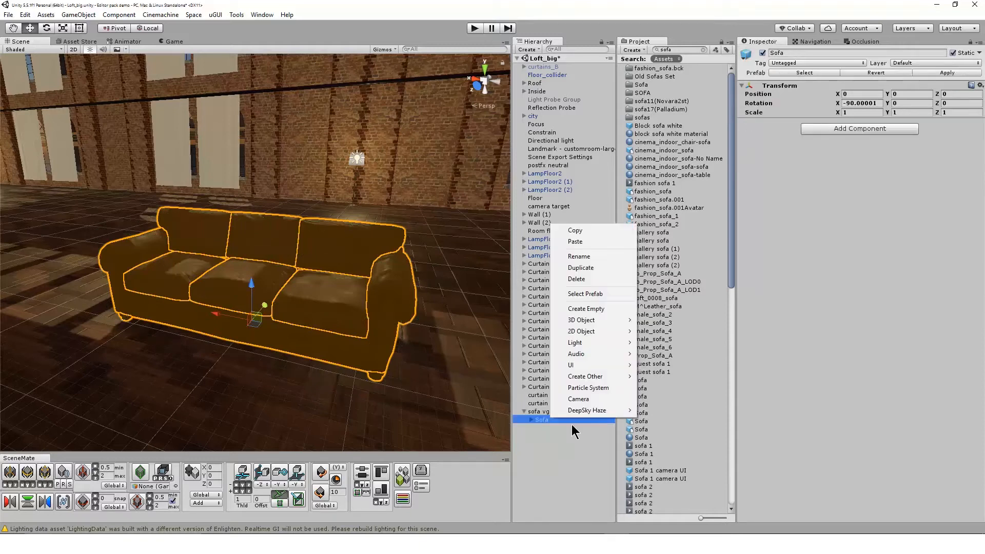
click(603, 310)
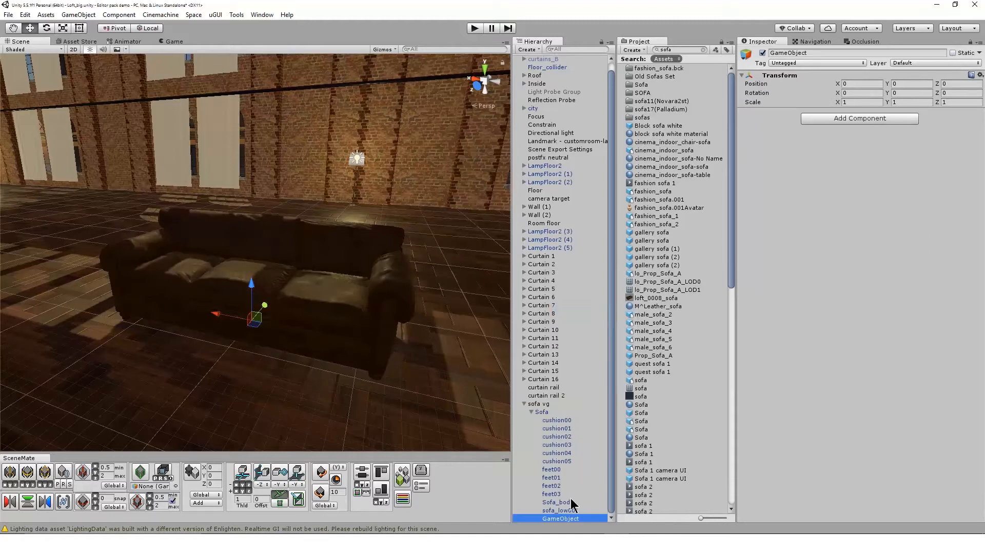
click(575, 519)
text(seat 1)
key(Return)
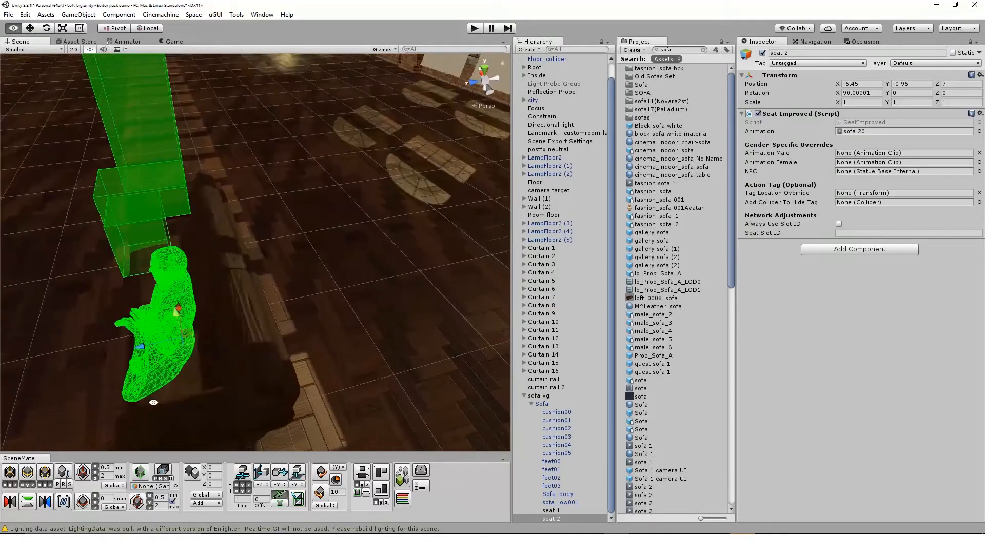
- Move seat 2 over the sofa cushion to about -5.86 on X and 6.83 on Z
alt+drag(151, 402, 367, 346)
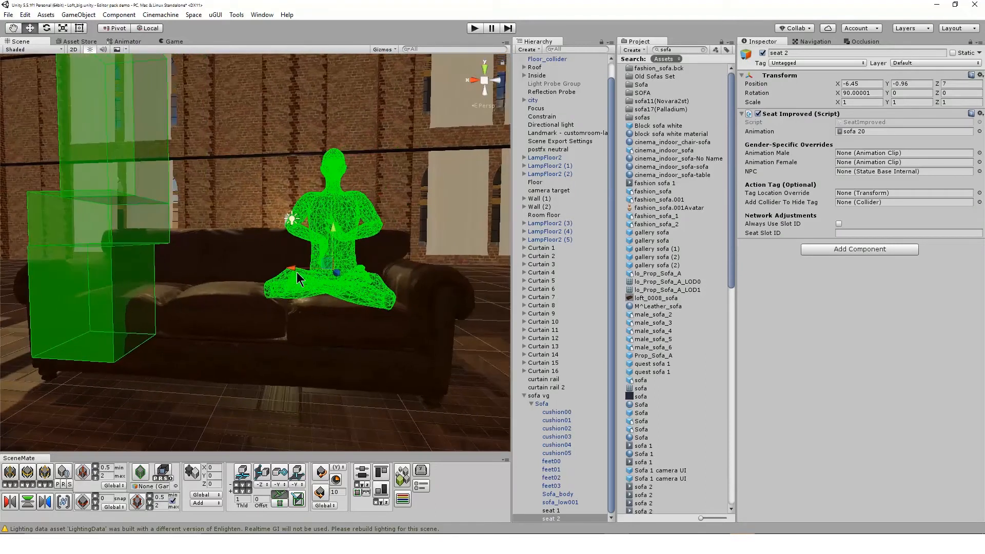
drag(291, 269, 322, 382)
drag(346, 248, 323, 352)
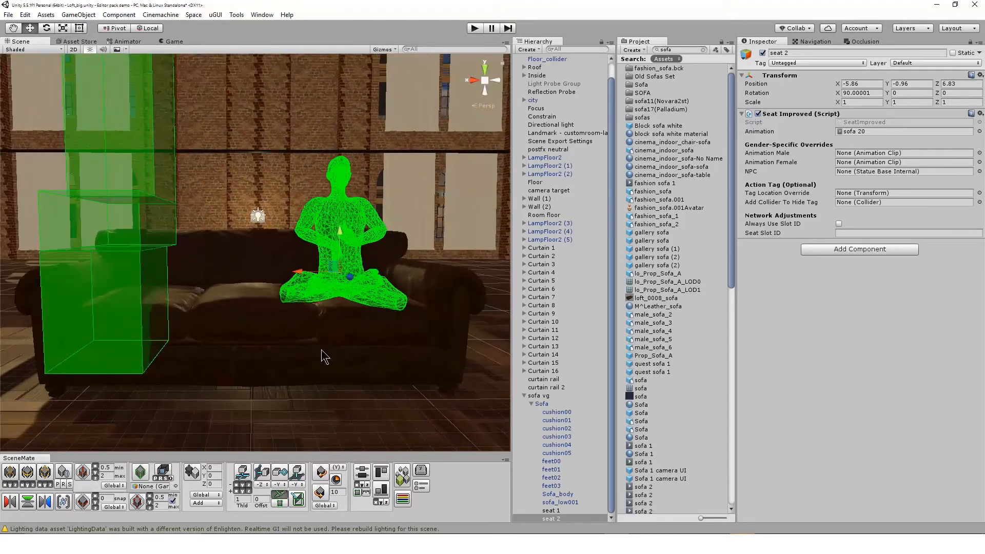
scroll(323, 352, down, 3)
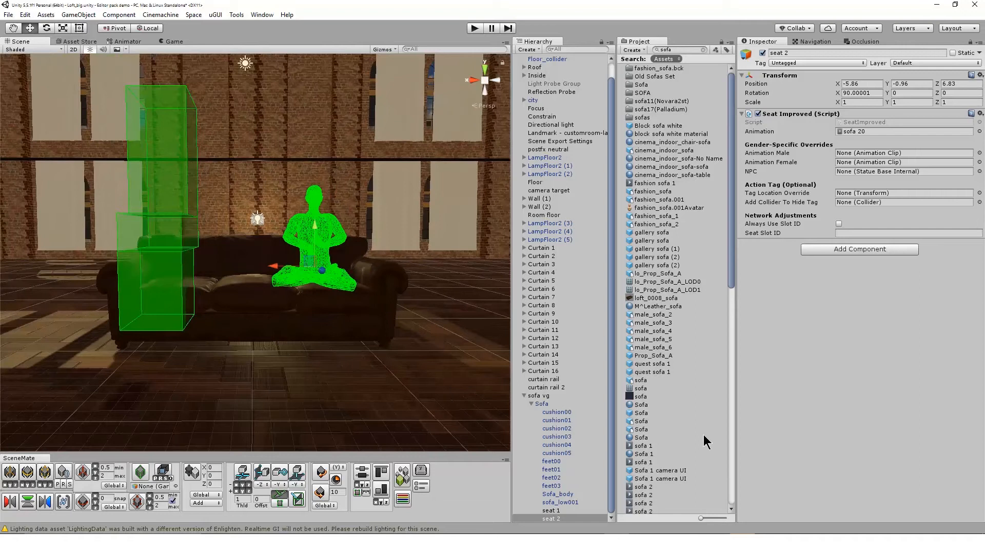
- Select seat 1 and seat 2 together to review their placement and Seat Improved settings
shift+click(559, 519)
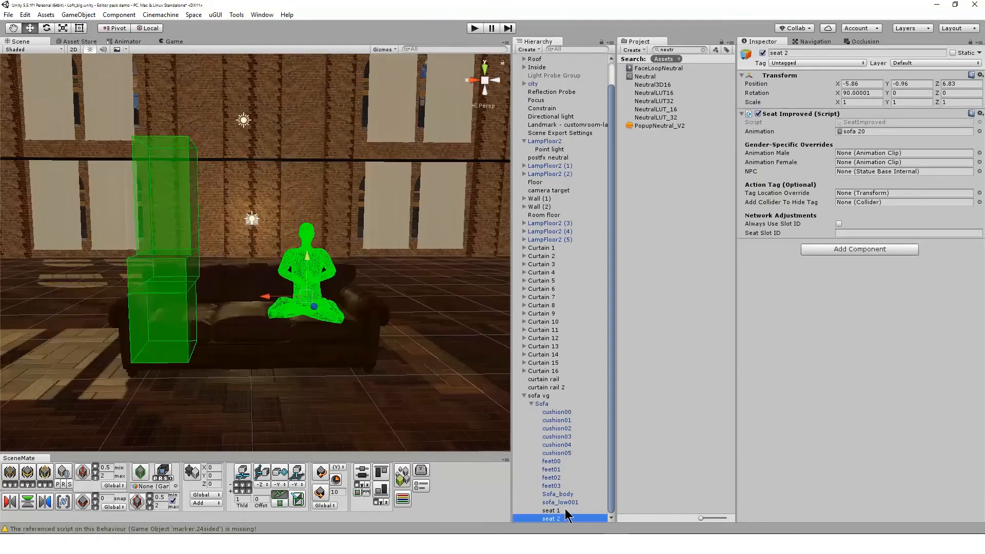
click(567, 512)
shift+click(566, 519)
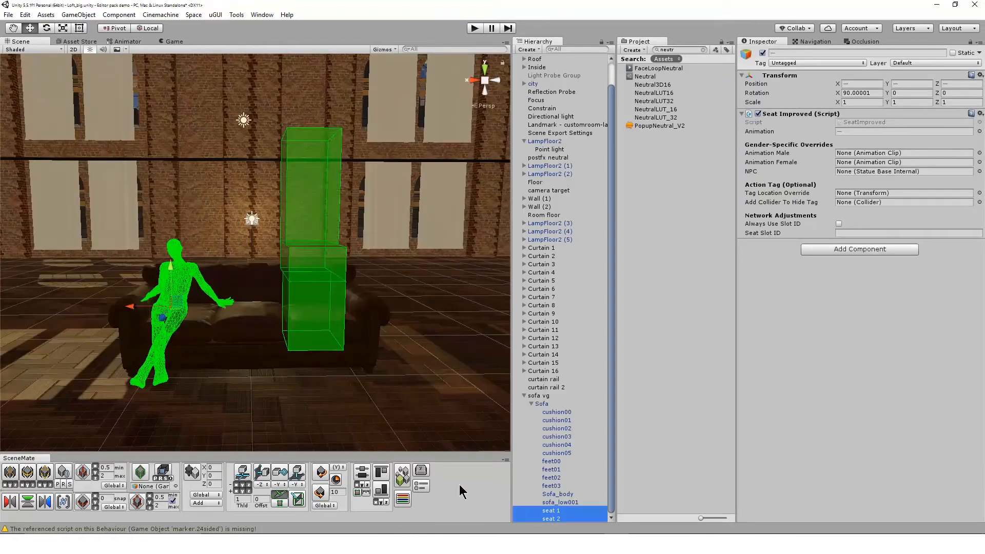
- Add the Room Furniture script component to sofa vg
click(541, 396)
click(851, 182)
text(room)
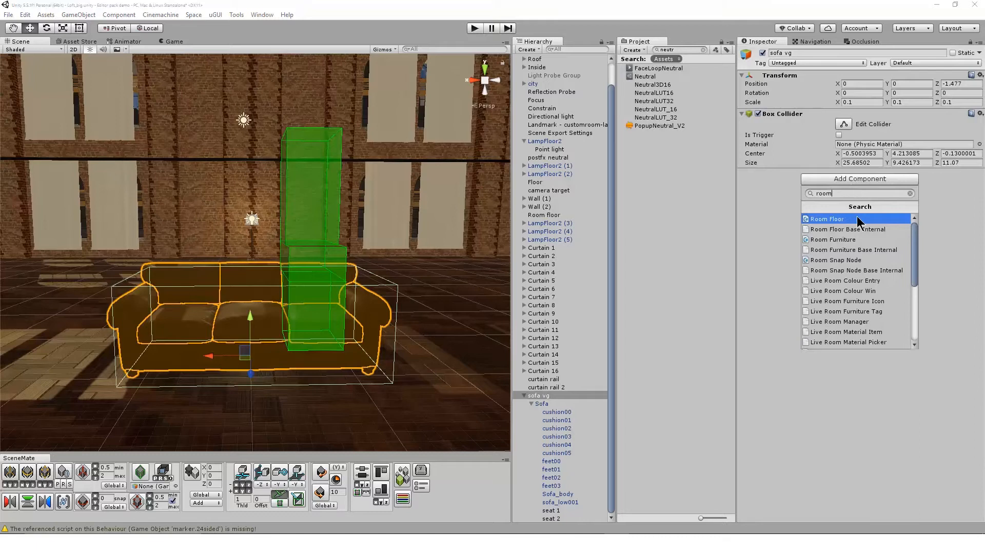
click(857, 240)
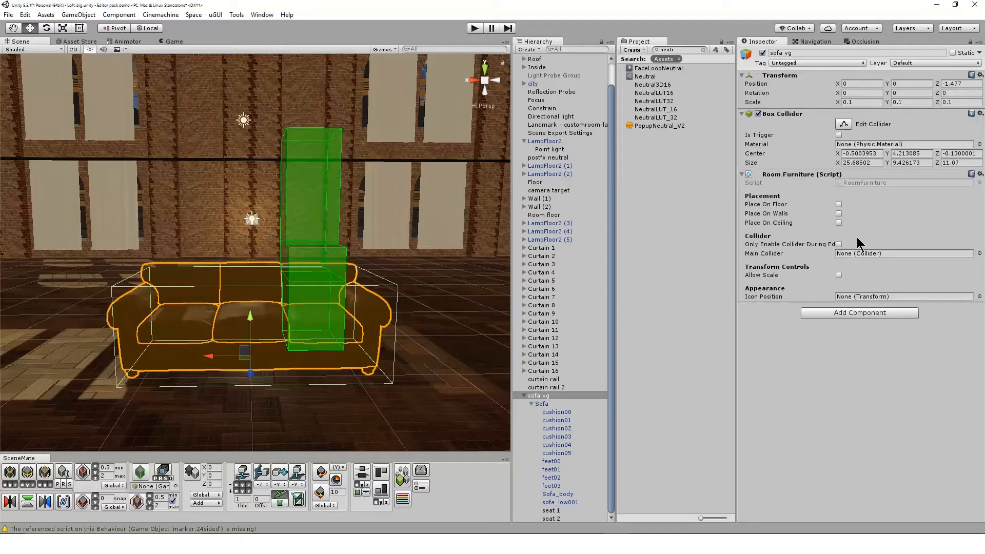
- Enable Place On Floor in sofa vg's Room Furniture script and assign sofa vg's box collider as the Main Collider
alt+drag(234, 354, 488, 284)
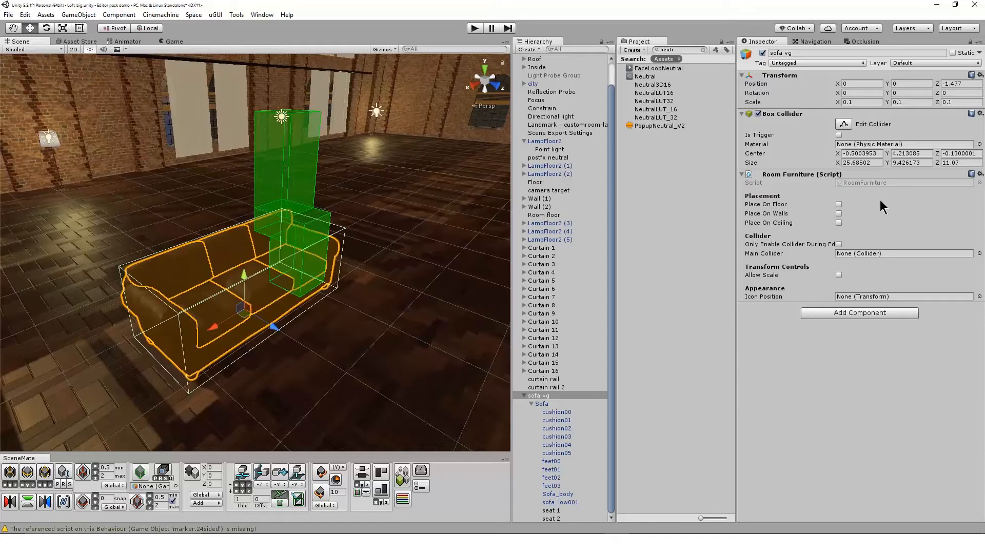
click(839, 204)
click(565, 398)
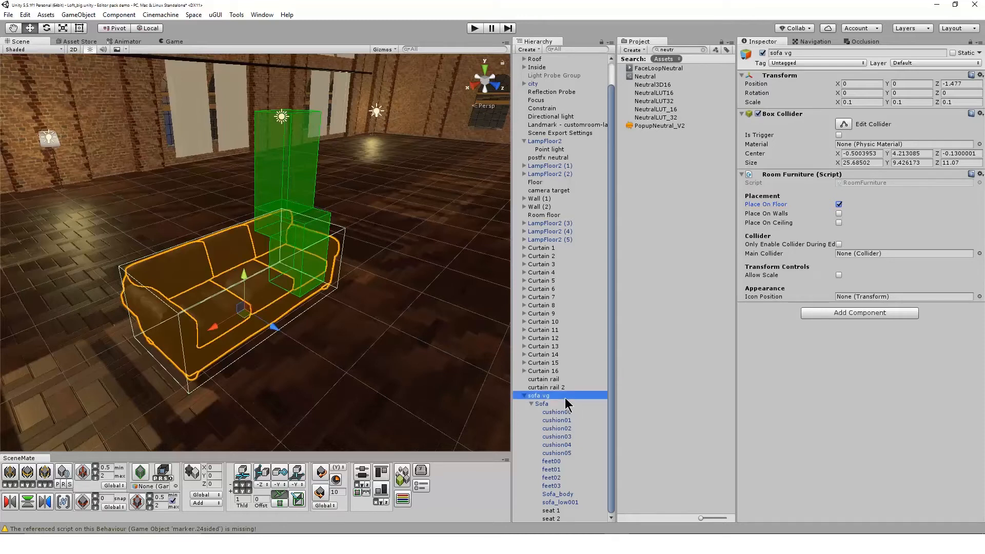
drag(565, 398, 864, 256)
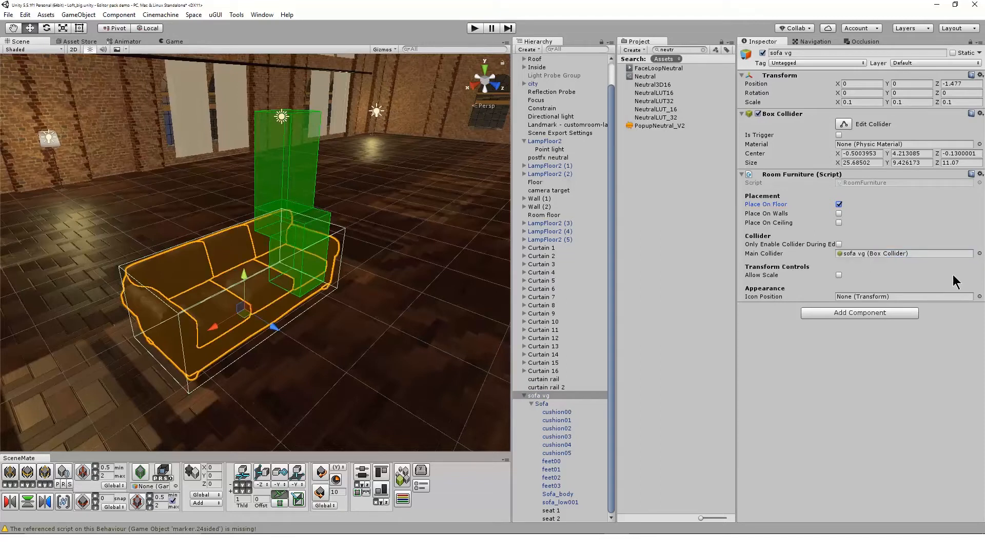
- Enable Allow Scale for sofa vg, leaving the collider enabled outside editing as well
click(839, 245)
click(840, 244)
click(839, 275)
- Add the Virtual Good component to sofa vg and set its content type to Furniture
click(840, 314)
text(virtu)
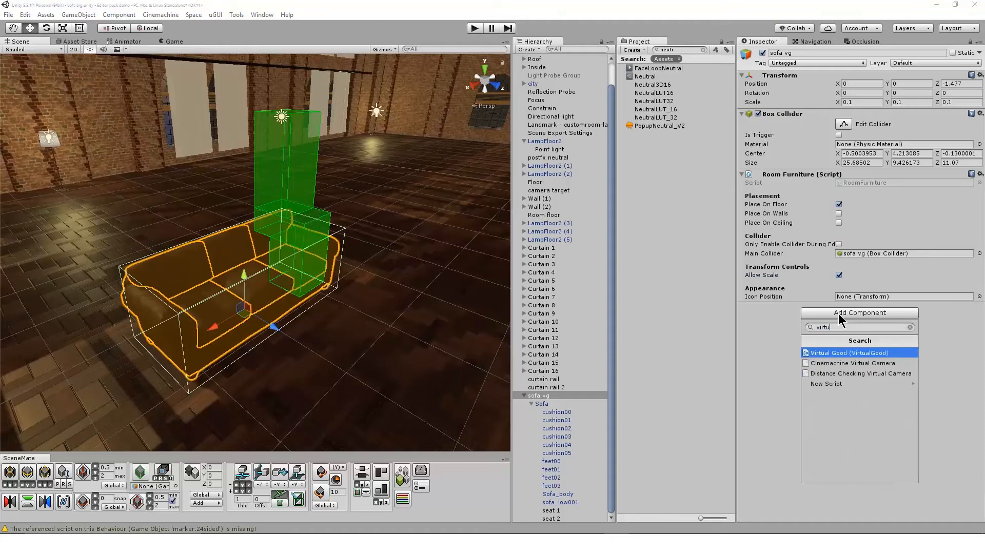
key(Return)
click(853, 354)
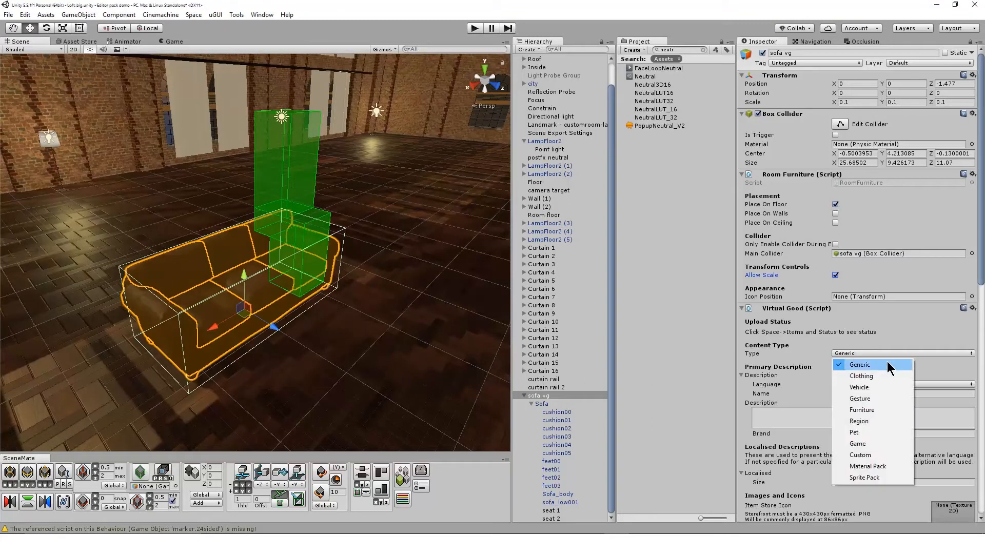
click(884, 409)
- Set the Virtual Good item category to Furniture/Sofa
scroll(883, 407, down, 12)
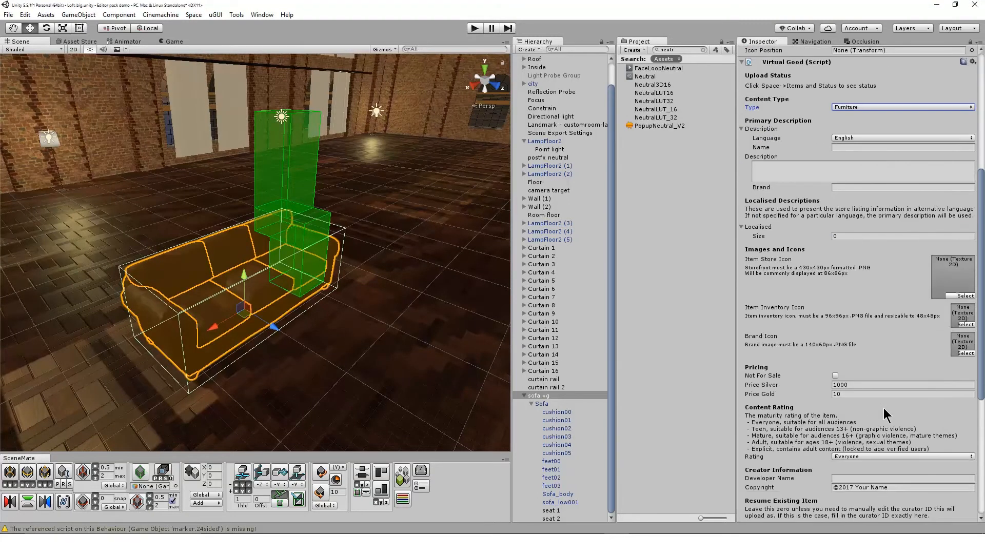
click(955, 430)
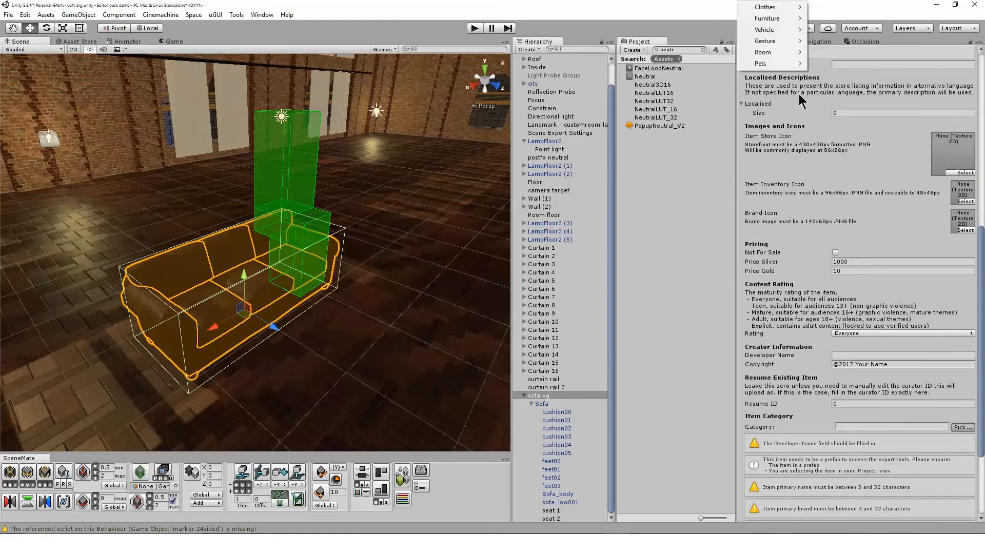
mouse_move(790, 20)
click(828, 19)
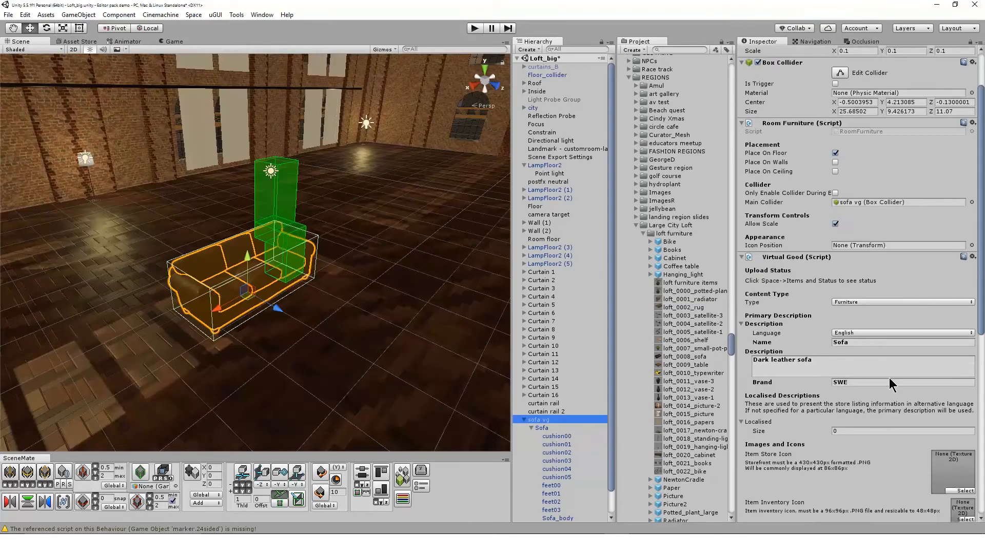
- Create a prefab of sofa vg in the loft furniture folder of the project
scroll(889, 377, down, 4)
scroll(890, 379, down, 3)
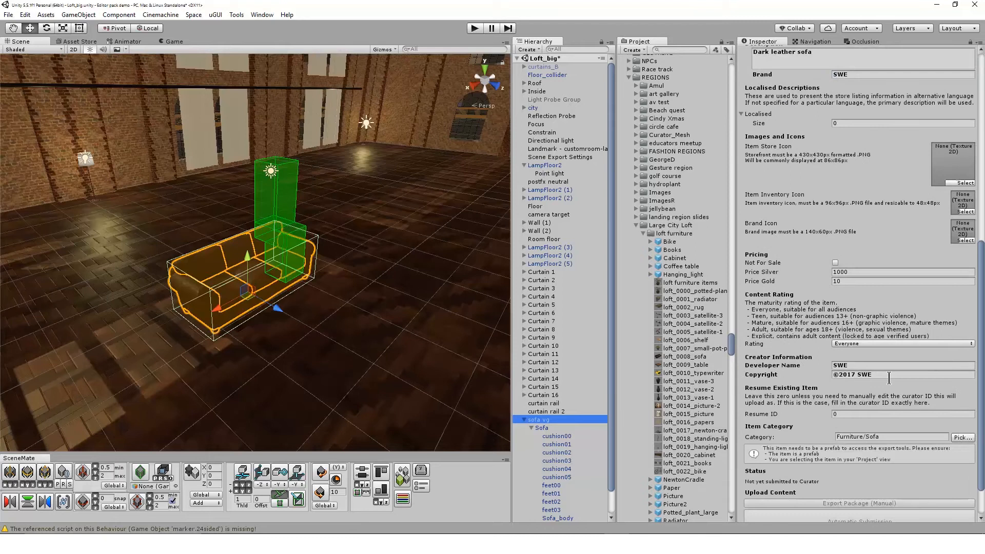
scroll(874, 439, down, 1)
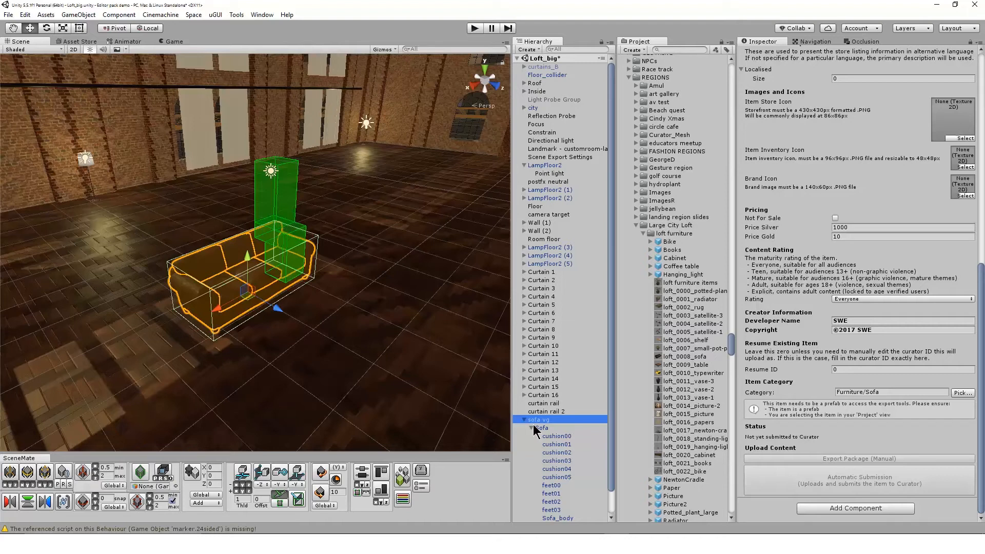
drag(535, 417, 695, 235)
scroll(685, 440, down, 5)
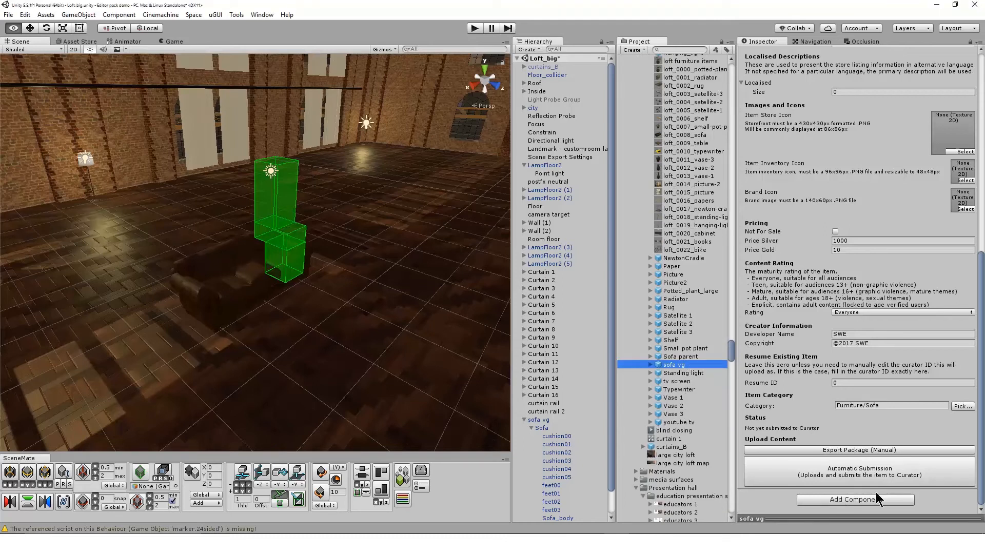
- Apply the changes of the sofa vg object in the scene to its prefab
click(552, 420)
scroll(923, 189, up, 10)
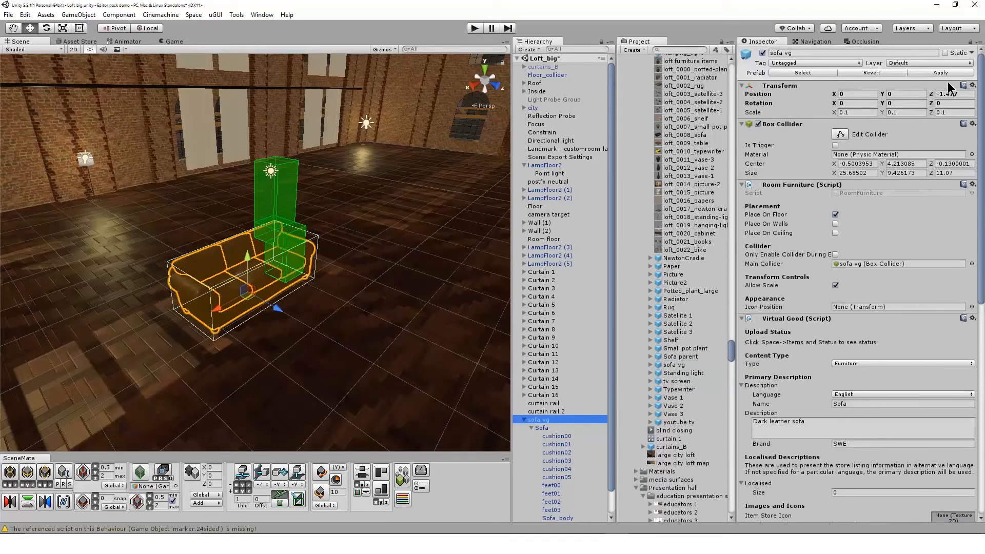
click(946, 73)
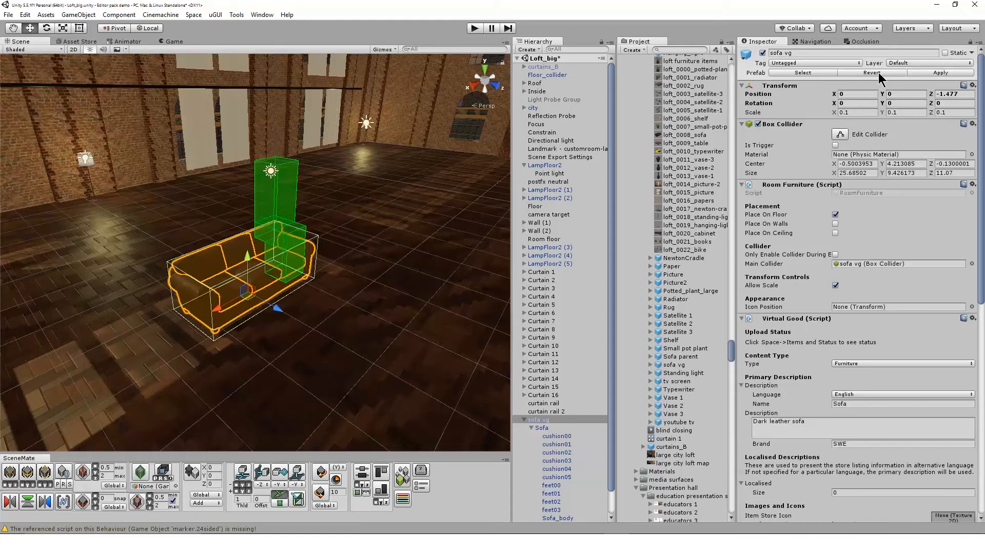
- Compare the upload options of the sofa vg prefab asset with those of its instance in the scene
click(815, 74)
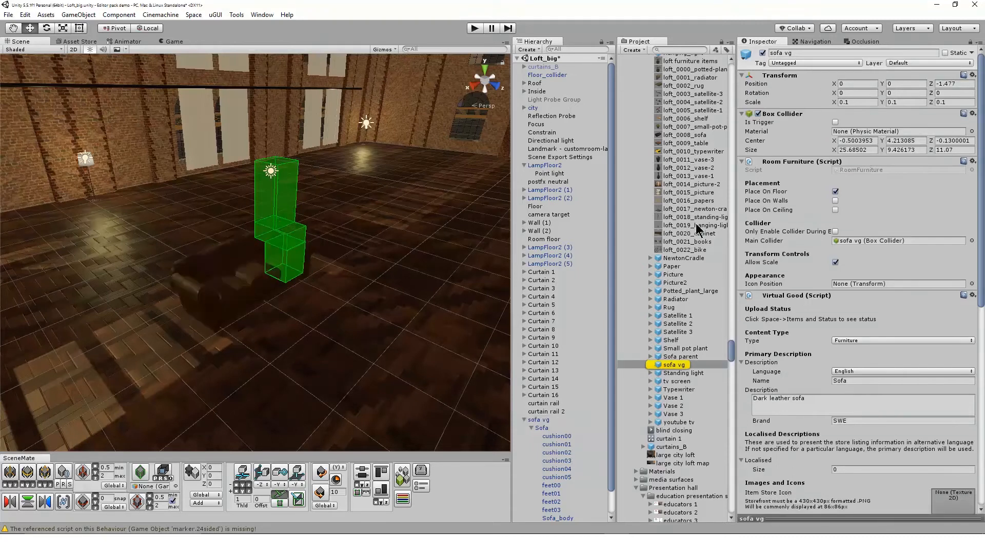
scroll(800, 379, down, 10)
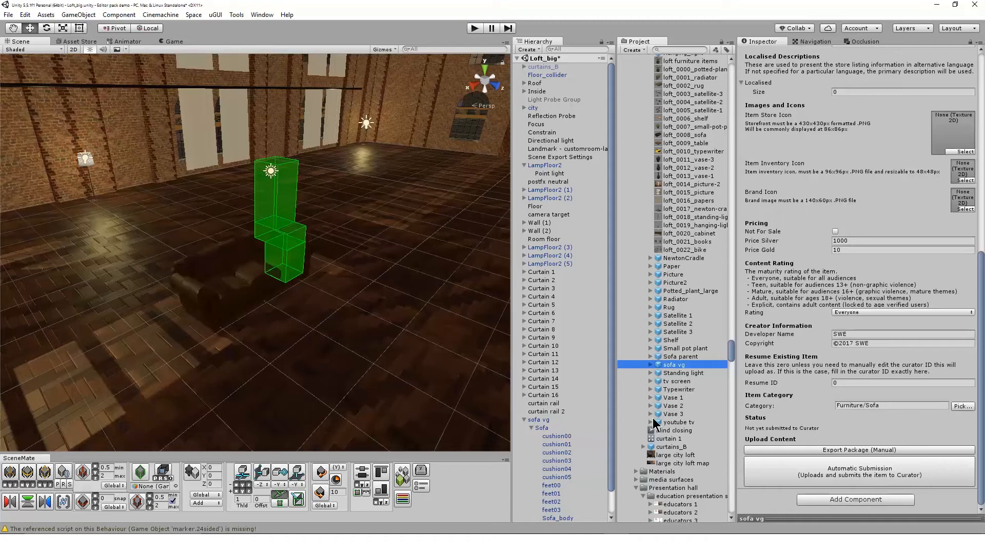
click(553, 419)
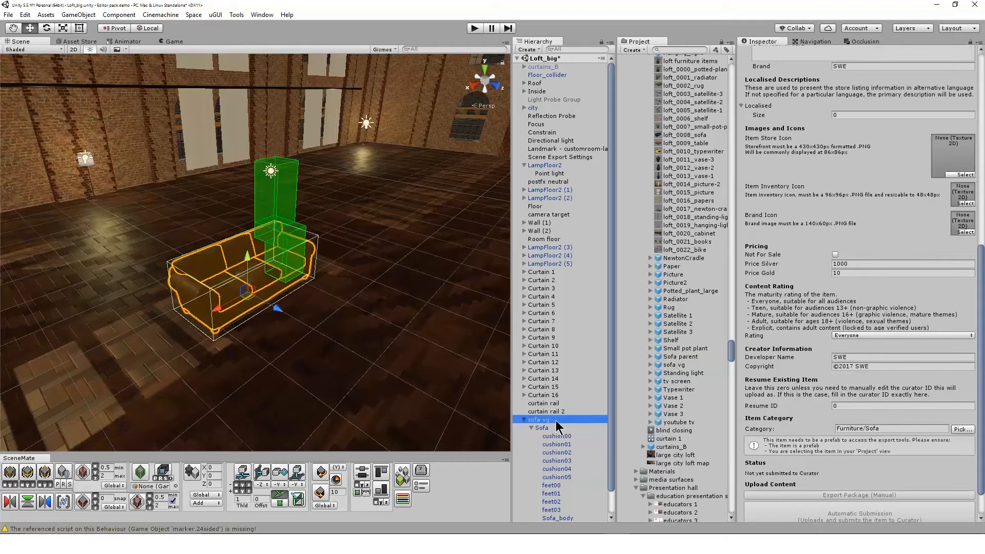
click(686, 366)
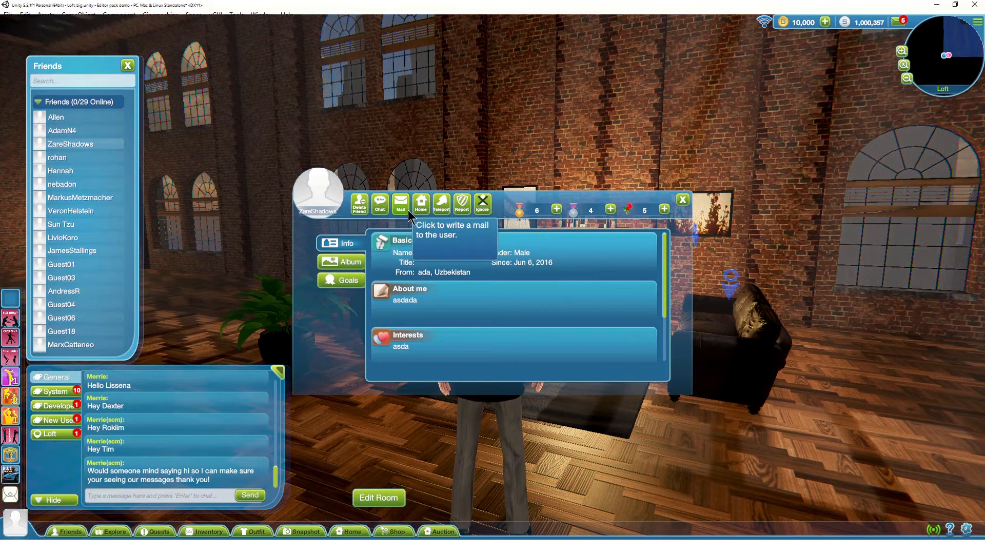
- Compose a mail to the displayed friend with Loft furniture - Sofa attached from the inventory and "Hello" as its content
click(407, 209)
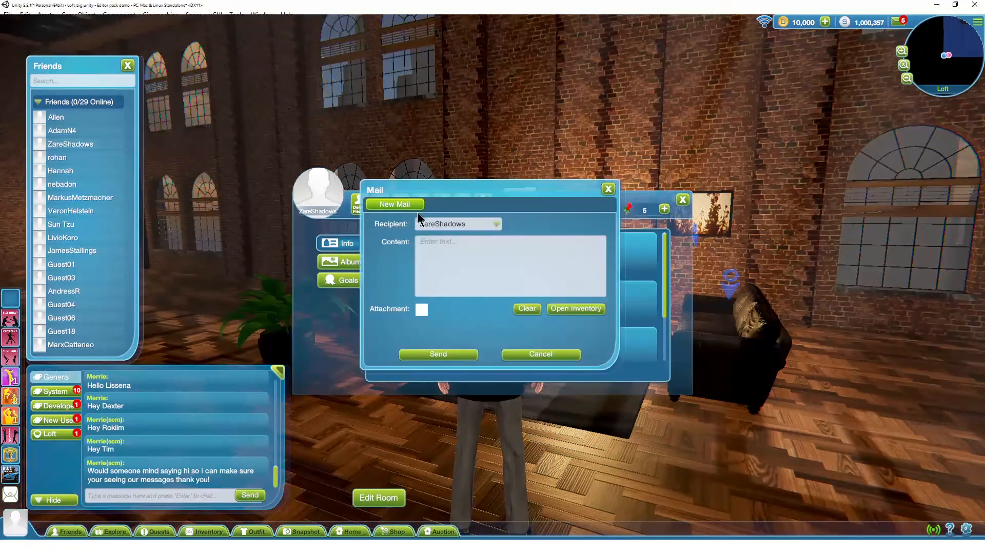
click(575, 309)
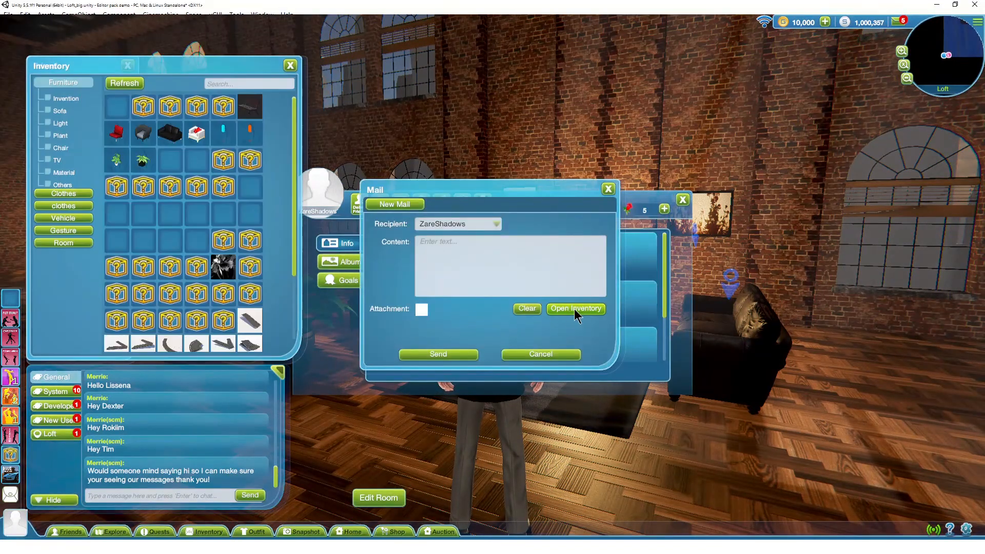
drag(294, 264, 287, 345)
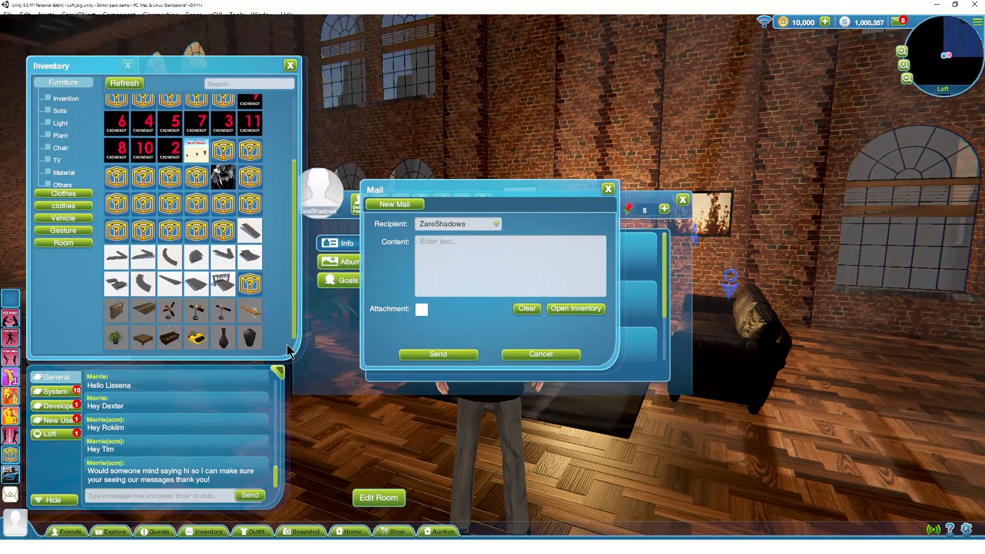
click(169, 339)
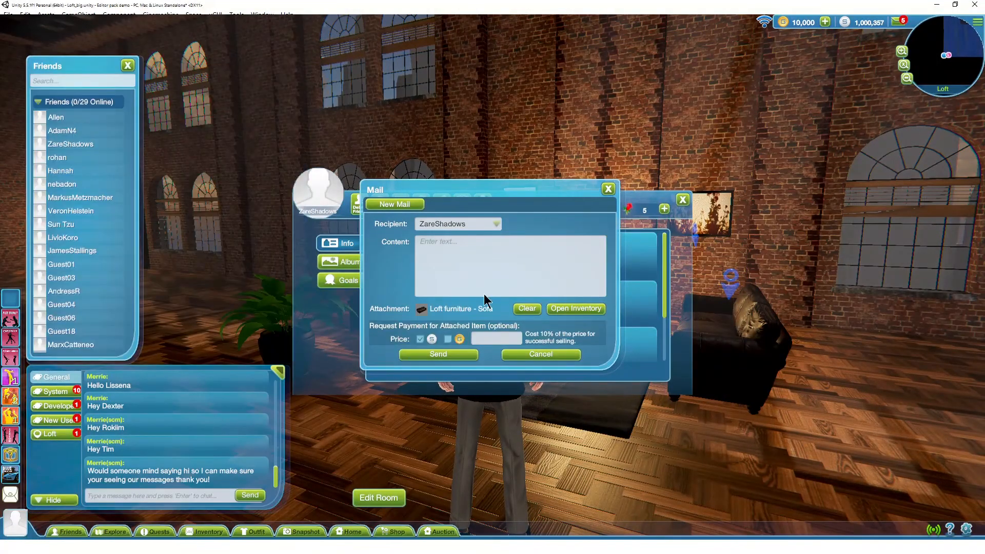
click(485, 266)
text(Hello)
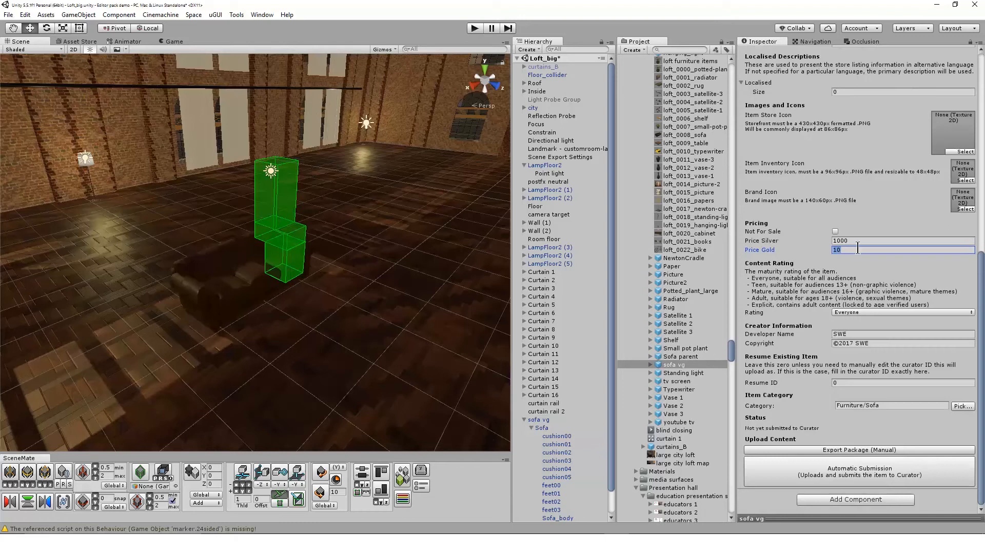
- Mark the sofa vg prefab as Not For Sale and clear the option again
click(835, 232)
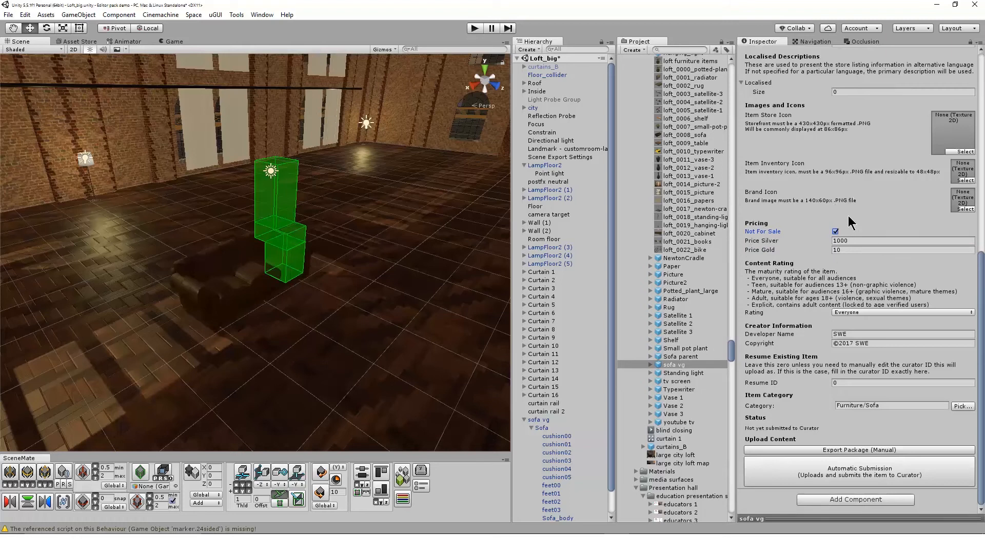
click(836, 232)
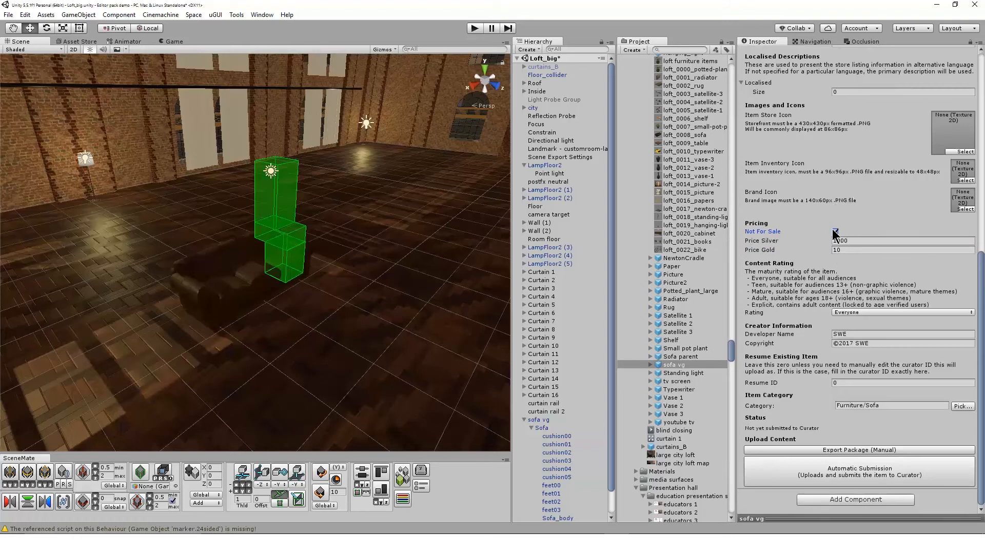
- Examine the Sofa parent prefab's upload status and the prefab and script settings of sofa vg in the scene
click(698, 357)
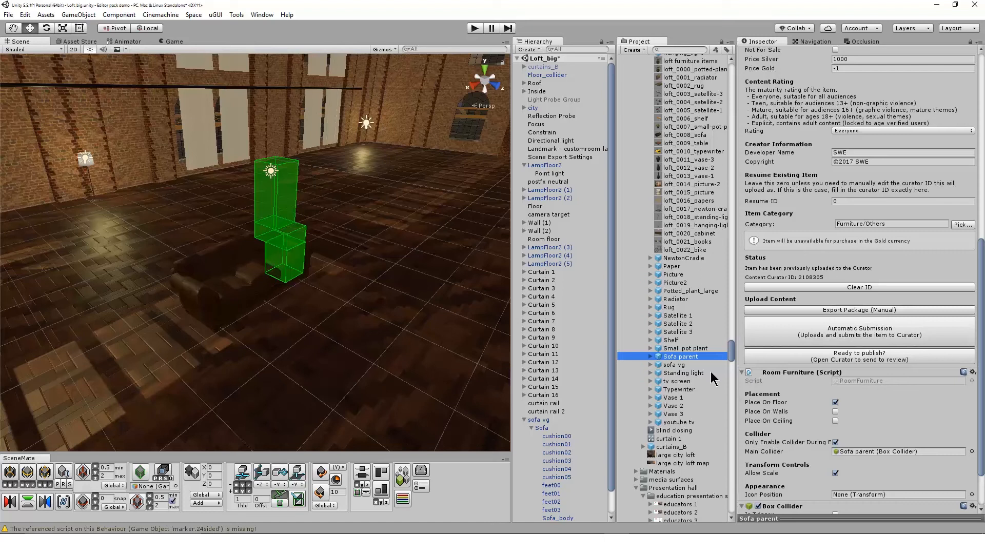
click(241, 295)
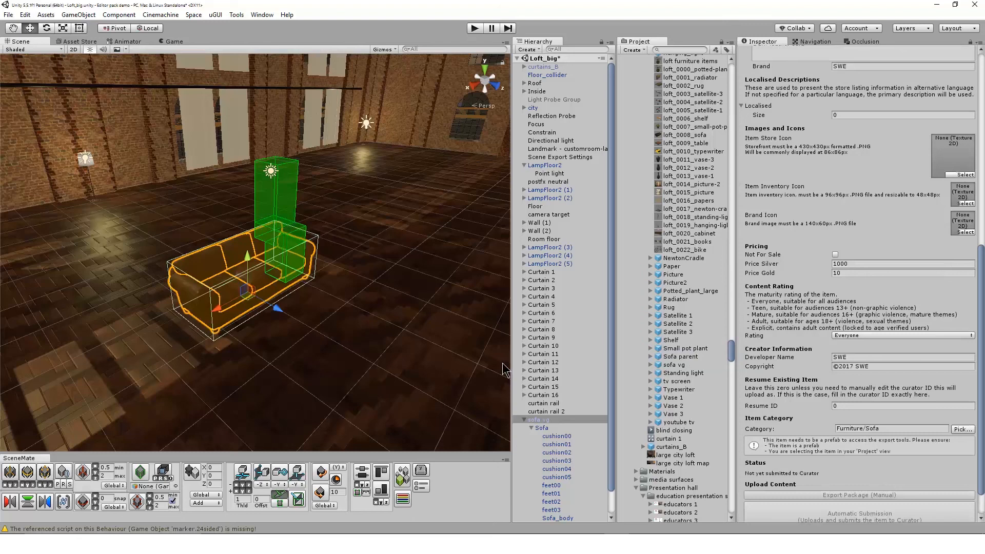
scroll(770, 226, up, 10)
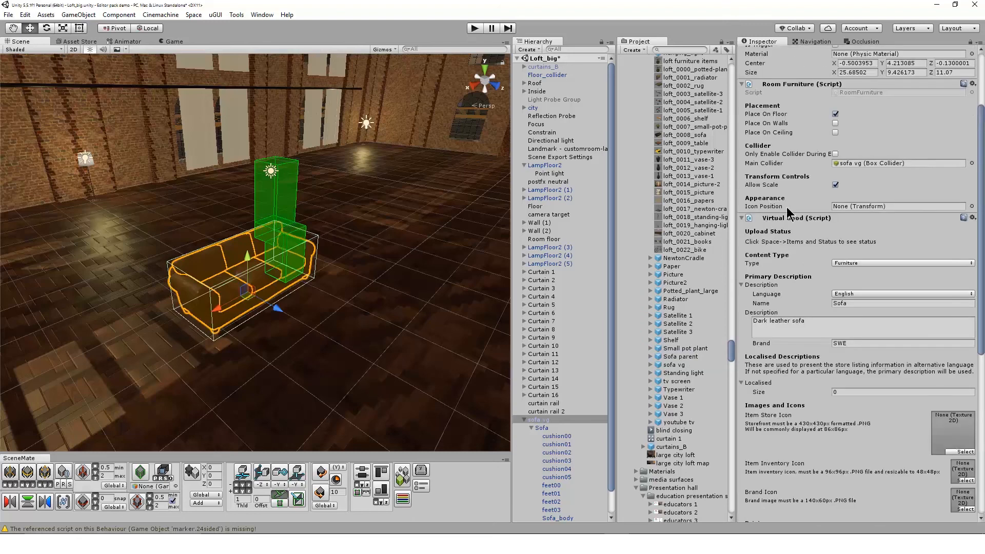
scroll(953, 96, up, 1)
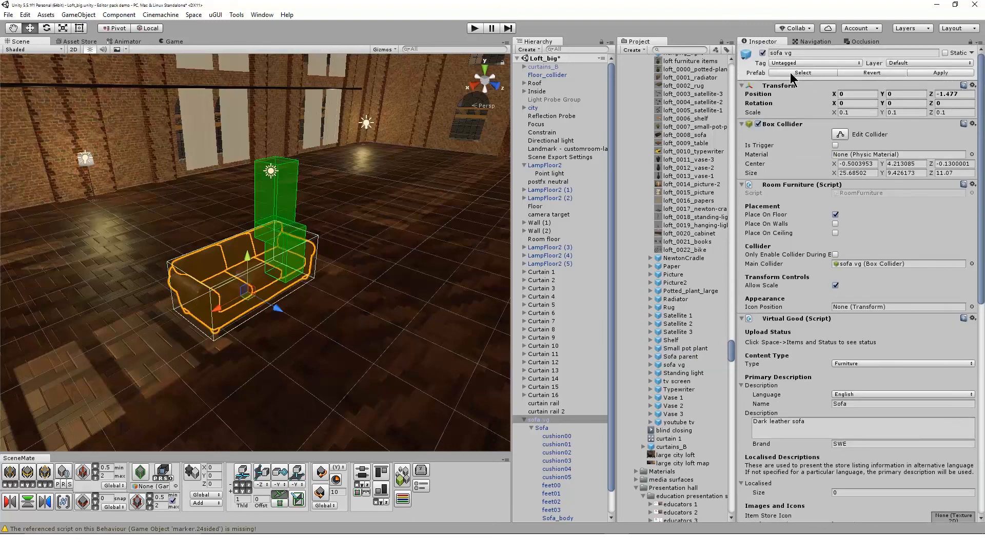